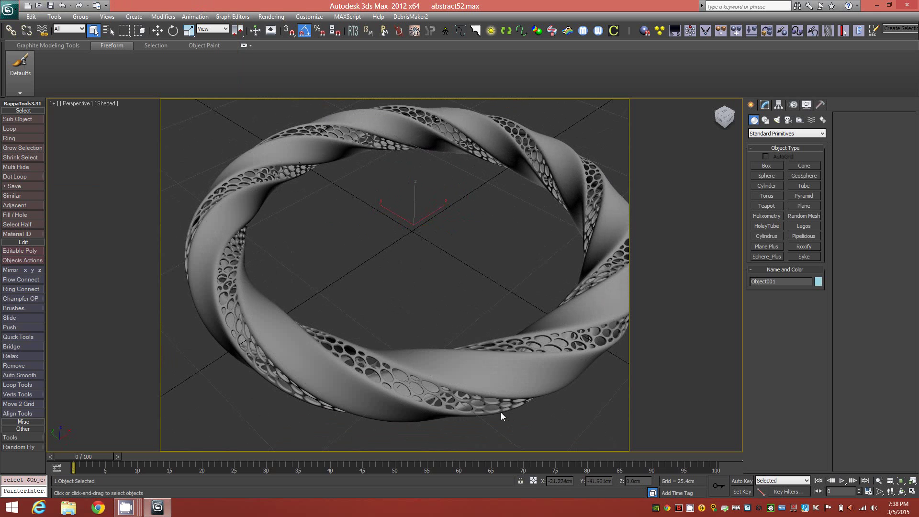
Step: Examine the finished twisted ring with its smooth and perforated bands from several angles and distances
{"action": "middle_click_drag", "start_coordinate": [505, 353], "coordinate": [456, 321], "text": "alt"}
{"action": "scroll", "coordinate": [418, 394], "scroll_direction": "up", "scroll_amount": 5}
{"action": "scroll", "coordinate": [414, 388], "scroll_direction": "down", "scroll_amount": 2}
{"action": "scroll", "coordinate": [443, 378], "scroll_direction": "up", "scroll_amount": 2}
{"action": "scroll", "coordinate": [405, 343], "scroll_direction": "down", "scroll_amount": 8}
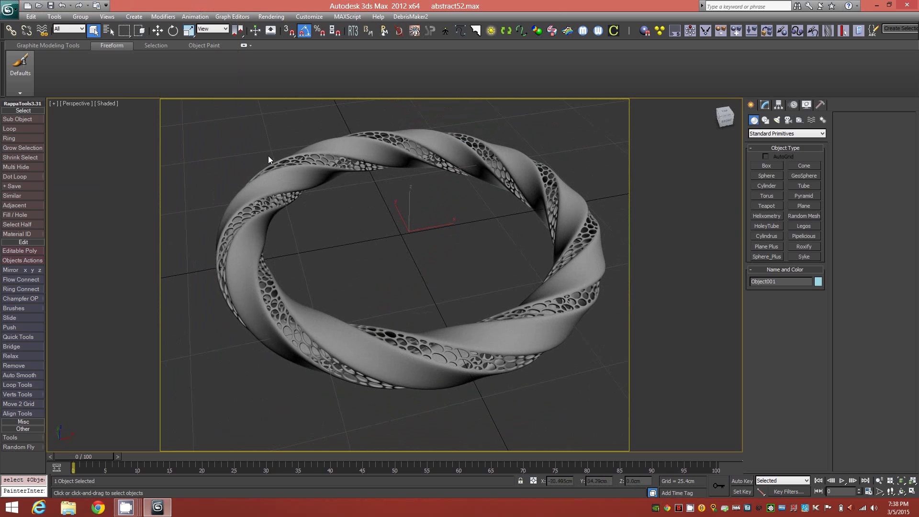
{"action": "mouse_move", "coordinate": [371, 301]}
{"action": "middle_mouse_down", "text": "alt"}
{"action": "mouse_move", "coordinate": [373, 314]}
{"action": "mouse_move", "coordinate": [361, 294]}
{"action": "mouse_move", "coordinate": [394, 286]}
{"action": "mouse_move", "coordinate": [395, 278]}
{"action": "mouse_move", "coordinate": [389, 299]}
{"action": "mouse_move", "coordinate": [357, 311]}
{"action": "mouse_move", "coordinate": [383, 308]}
{"action": "mouse_move", "coordinate": [379, 299]}
{"action": "middle_mouse_up", "text": "alt"}
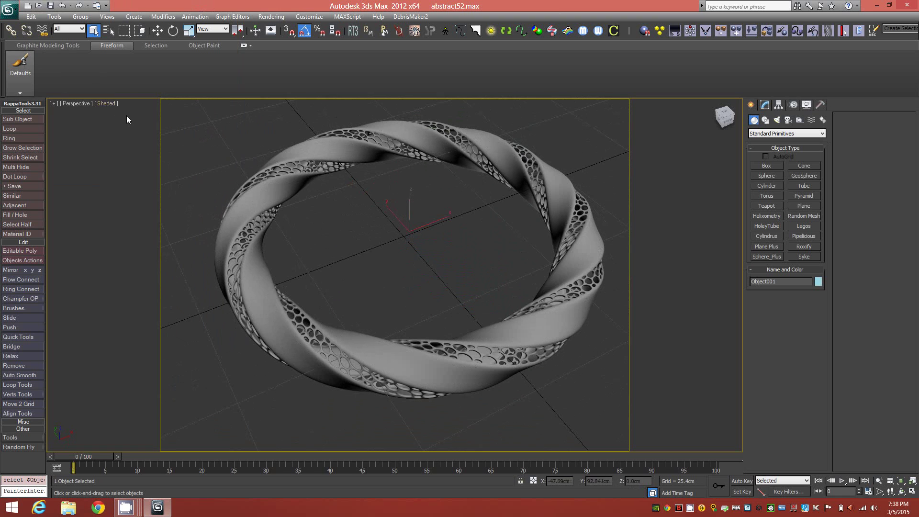
{"action": "left_click", "coordinate": [20, 91]}
{"action": "middle_click_drag", "start_coordinate": [490, 356], "coordinate": [516, 355], "text": "alt"}
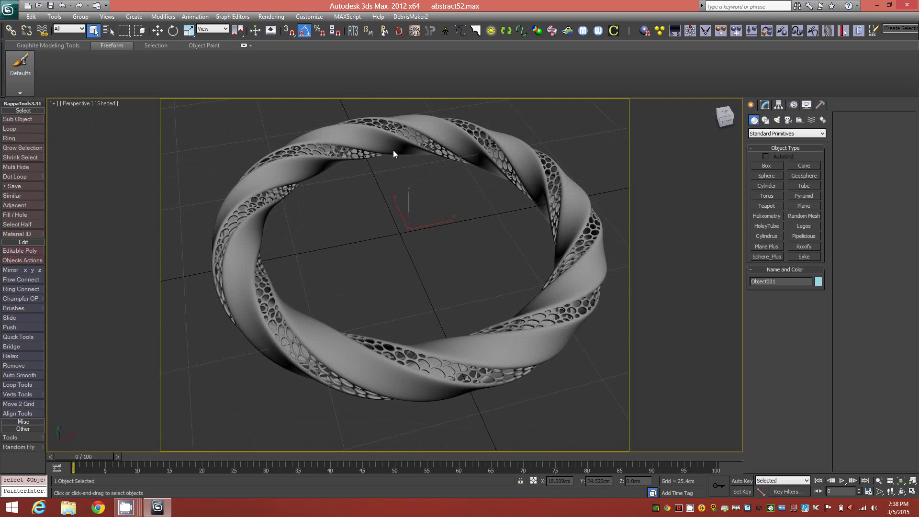
{"action": "middle_click_drag", "start_coordinate": [462, 308], "coordinate": [455, 234], "text": "alt"}
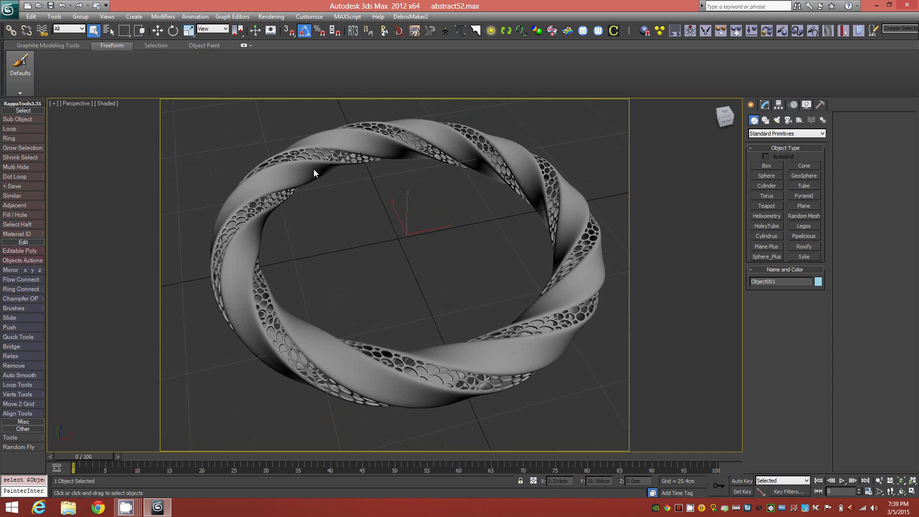
{"action": "mouse_move", "coordinate": [440, 335]}
{"action": "middle_mouse_down", "text": "alt"}
{"action": "mouse_move", "coordinate": [403, 333]}
{"action": "mouse_move", "coordinate": [440, 335]}
{"action": "mouse_move", "coordinate": [440, 321]}
{"action": "mouse_move", "coordinate": [441, 334]}
{"action": "middle_mouse_up", "text": "alt"}
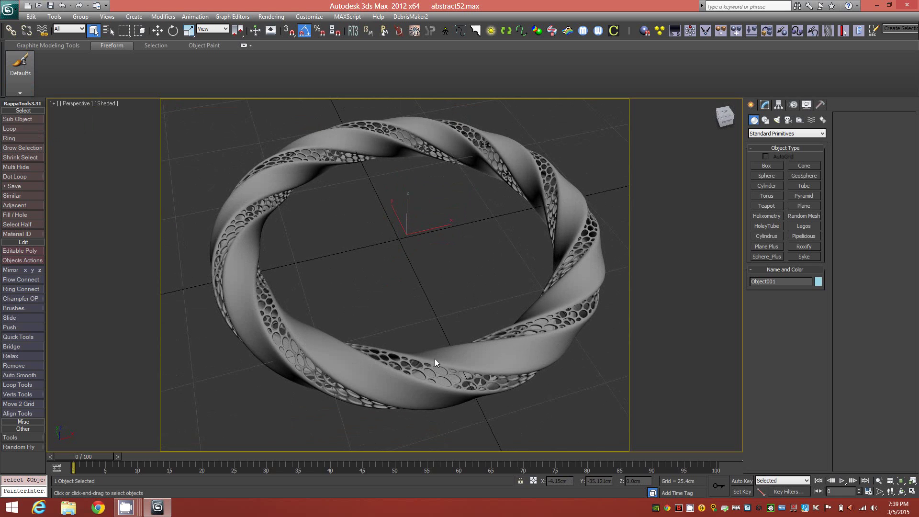
Step: Delete the existing ring and create a Torus Knot near the grid's centre, with a radius of about 27 cm and a cross-section radius of about 7.3 cm
{"action": "key", "text": "Delete"}
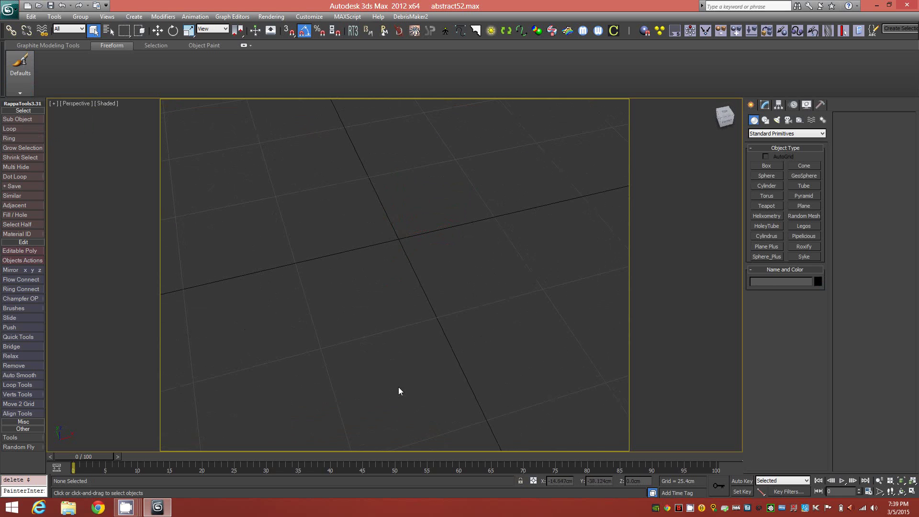
{"action": "key", "text": "z"}
{"action": "left_click", "coordinate": [782, 135]}
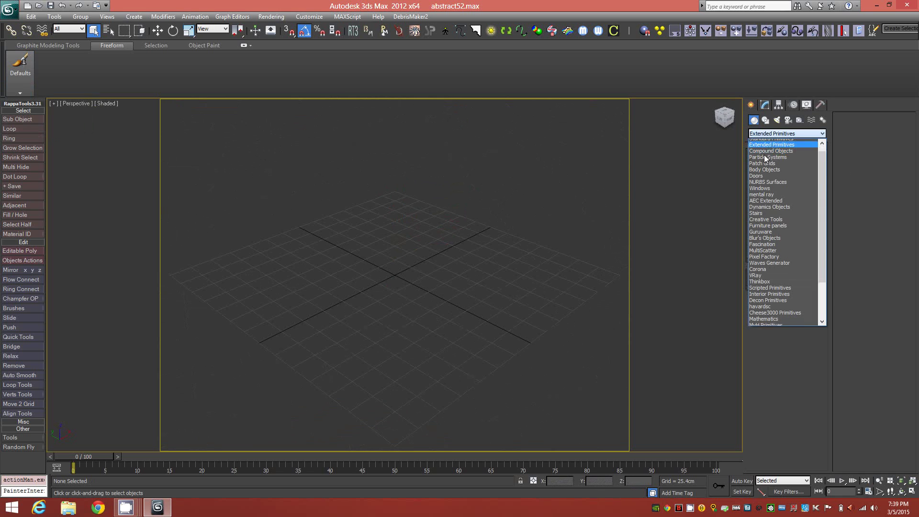
{"action": "left_click", "coordinate": [771, 139]}
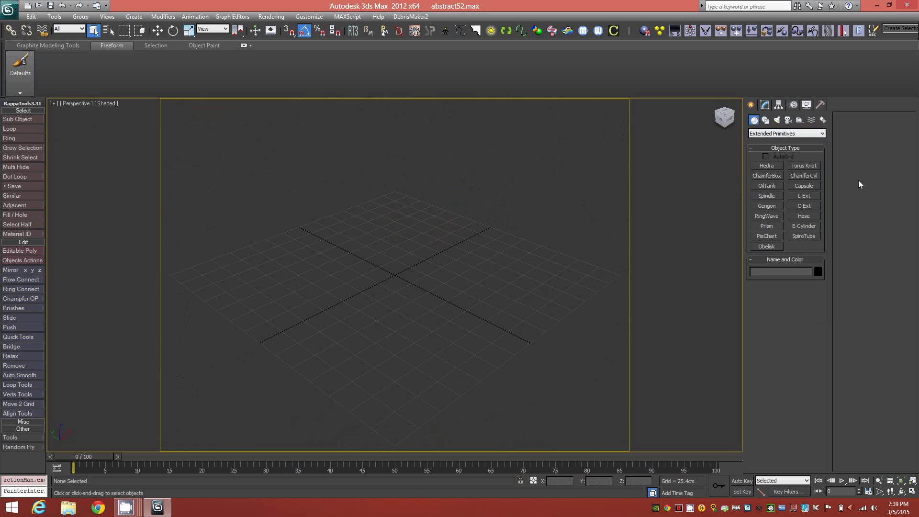
{"action": "left_click", "coordinate": [802, 166]}
{"action": "left_click_drag", "start_coordinate": [396, 278], "coordinate": [406, 293]}
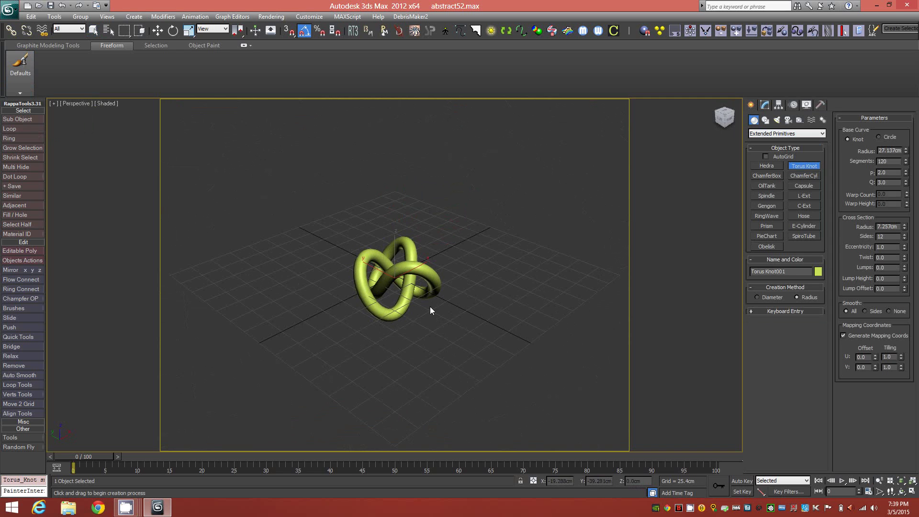
Step: Turn on the edged faces display and set the torus knot's base curve to Circle
{"action": "middle_click_drag", "start_coordinate": [441, 314], "coordinate": [446, 335], "text": "alt"}
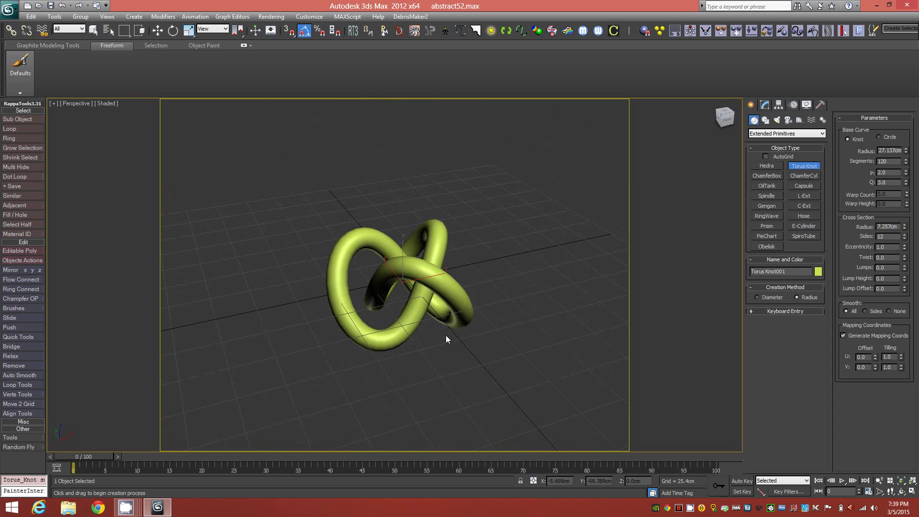
{"action": "key", "text": "F4"}
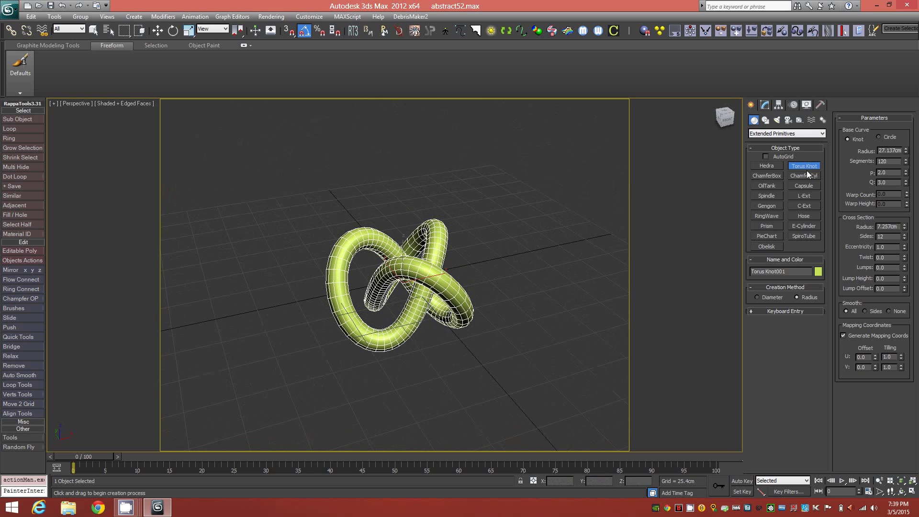
{"action": "middle_click_drag", "start_coordinate": [443, 296], "coordinate": [483, 303], "text": "alt"}
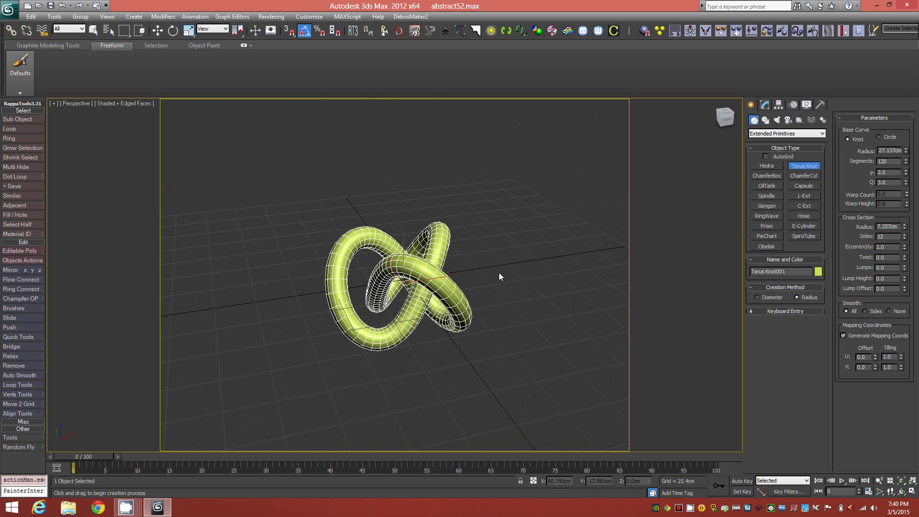
{"action": "left_click", "coordinate": [877, 138]}
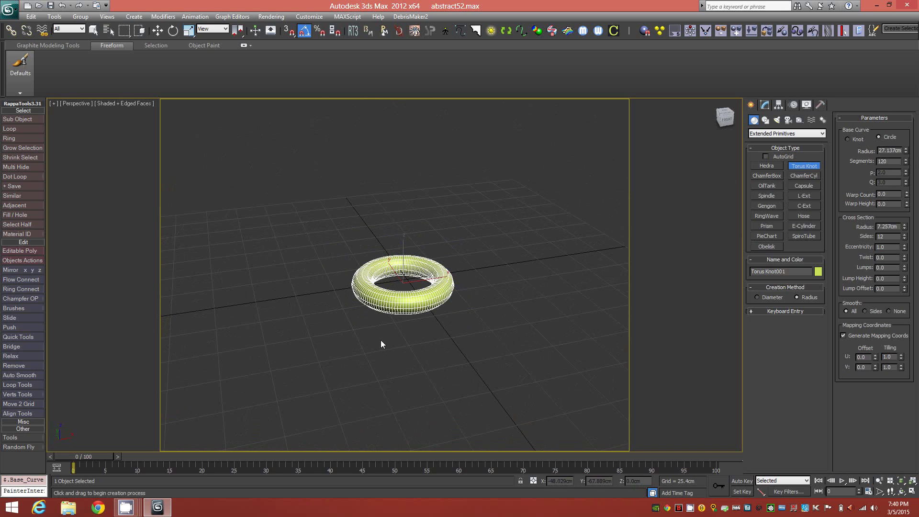
{"action": "mouse_move", "coordinate": [409, 312]}
{"action": "middle_mouse_down", "text": "alt"}
{"action": "mouse_move", "coordinate": [386, 323]}
{"action": "mouse_move", "coordinate": [420, 344]}
{"action": "mouse_move", "coordinate": [395, 311]}
{"action": "mouse_move", "coordinate": [409, 311]}
{"action": "middle_mouse_up", "text": "alt"}
{"action": "middle_click_drag", "start_coordinate": [314, 334], "coordinate": [392, 335], "text": "alt"}
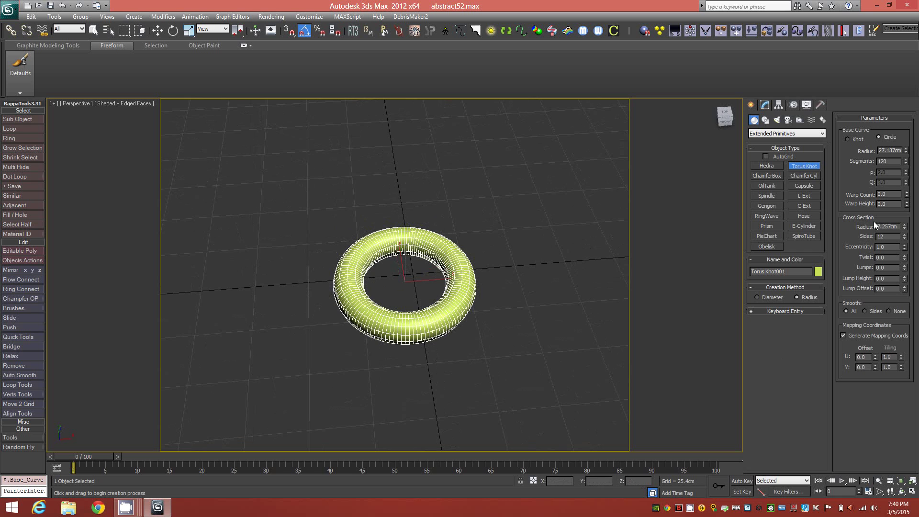
Step: Enlarge the ring's base curve radius to about 42.6 cm and thin its cross-section radius to about 4.86 cm
{"action": "left_click_drag", "start_coordinate": [906, 151], "coordinate": [912, 125]}
{"action": "left_click_drag", "start_coordinate": [907, 228], "coordinate": [905, 243]}
{"action": "middle_click_drag", "start_coordinate": [331, 291], "coordinate": [440, 347], "text": "alt"}
{"action": "scroll", "coordinate": [455, 363], "scroll_direction": "up", "scroll_amount": 5}
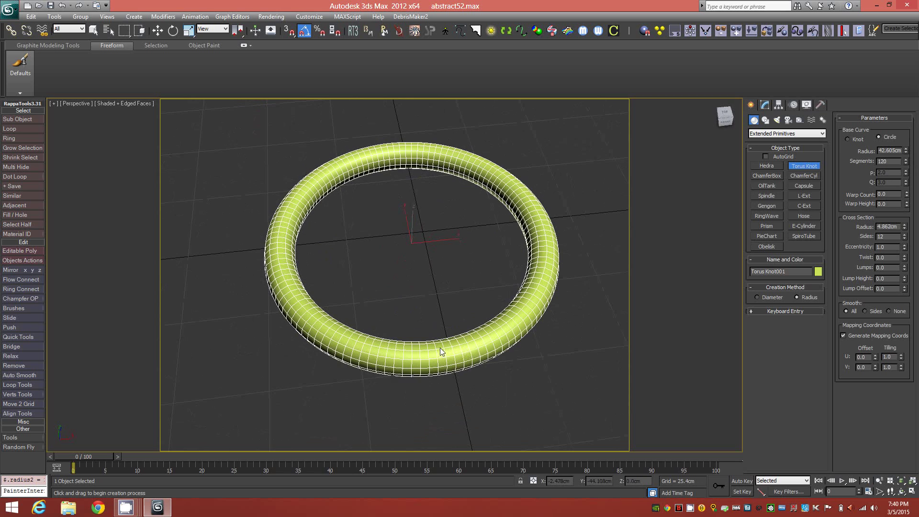
Step: Give the ring's cross section 6 sides and a twist of 3, and finish creating the primitive
{"action": "key", "text": "Return"}
{"action": "type", "text": "6"}
{"action": "left_click", "coordinate": [892, 249]}
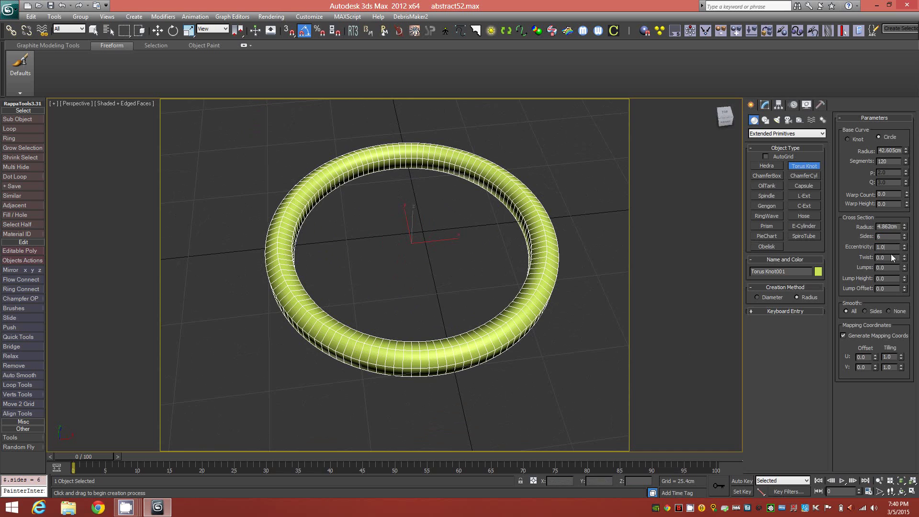
{"action": "double_click", "coordinate": [892, 260]}
{"action": "type", "text": "3"}
{"action": "key", "text": "Return"}
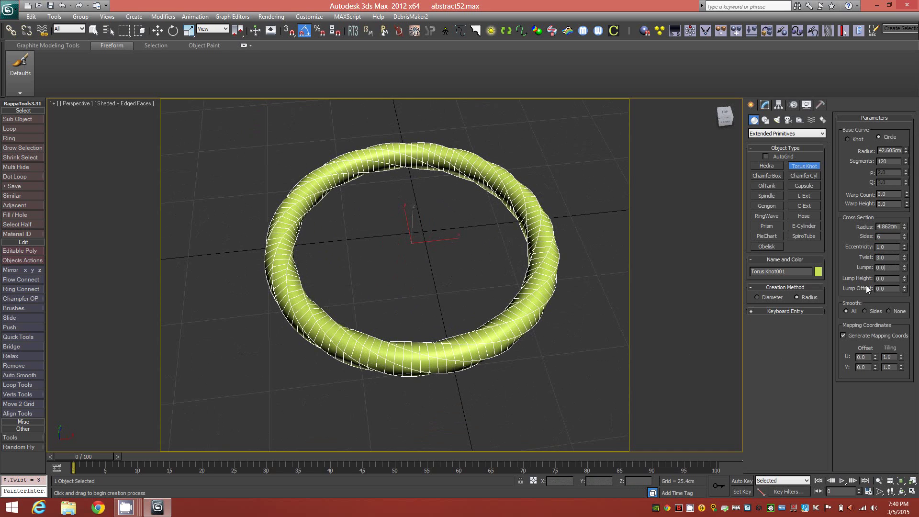
{"action": "middle_click_drag", "start_coordinate": [477, 312], "coordinate": [438, 315], "text": "alt"}
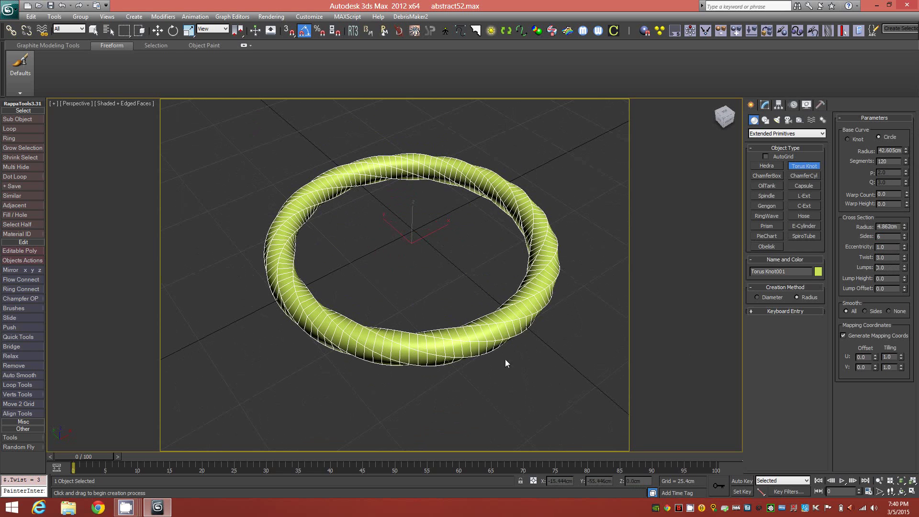
{"action": "right_click", "coordinate": [531, 344]}
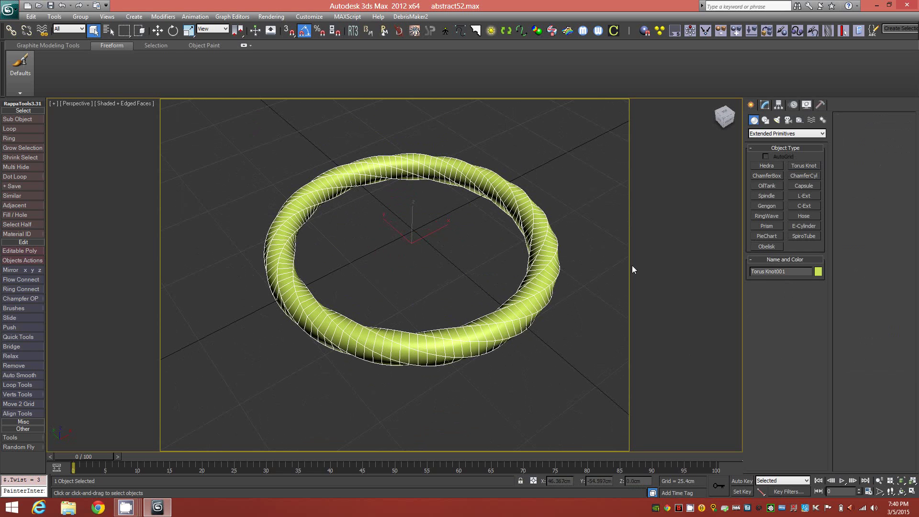
Step: Apply the plain grey material from the sixth sample slot of the Material Editor to the ring
{"action": "key", "text": "m"}
{"action": "left_click_drag", "start_coordinate": [397, 163], "coordinate": [500, 192]}
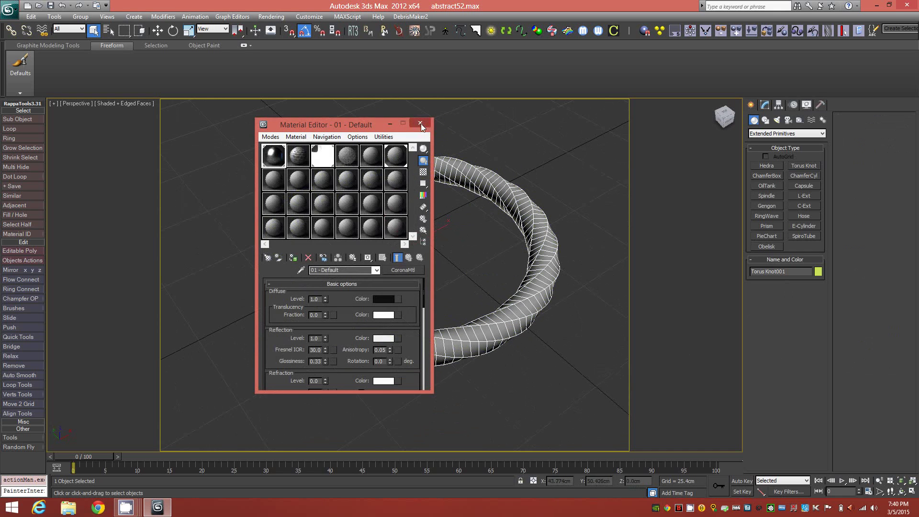
{"action": "left_click", "coordinate": [421, 124]}
Step: Change the ring's object color to black
{"action": "left_click", "coordinate": [764, 105]}
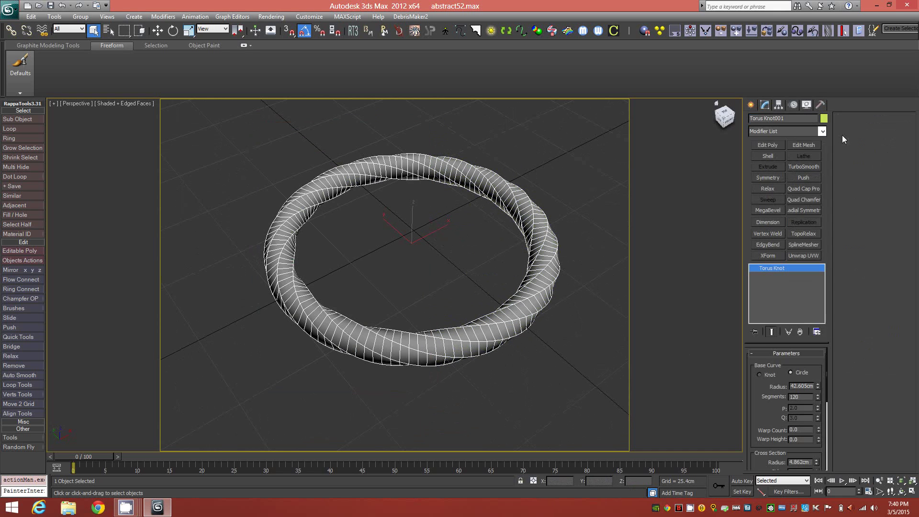
{"action": "left_click", "coordinate": [824, 119]}
{"action": "left_click", "coordinate": [531, 270]}
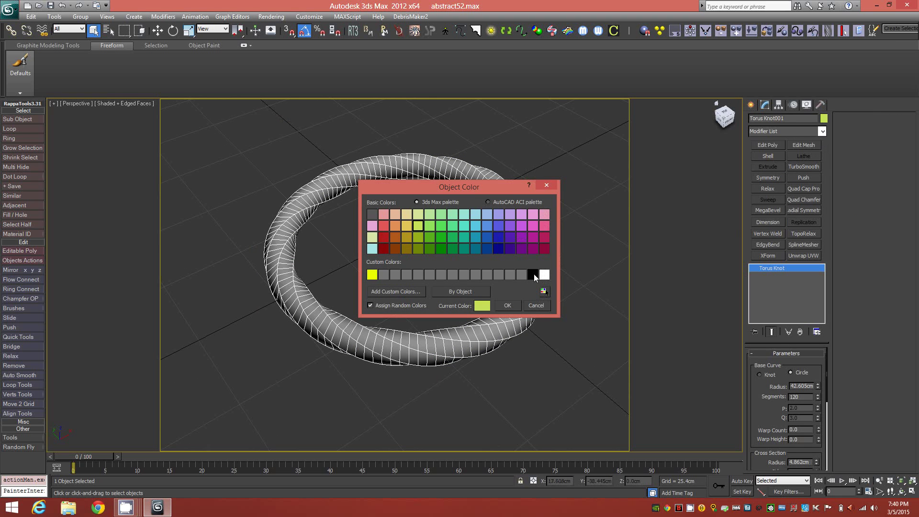
{"action": "left_click", "coordinate": [503, 304]}
{"action": "middle_click_drag", "start_coordinate": [454, 300], "coordinate": [454, 354], "text": "alt"}
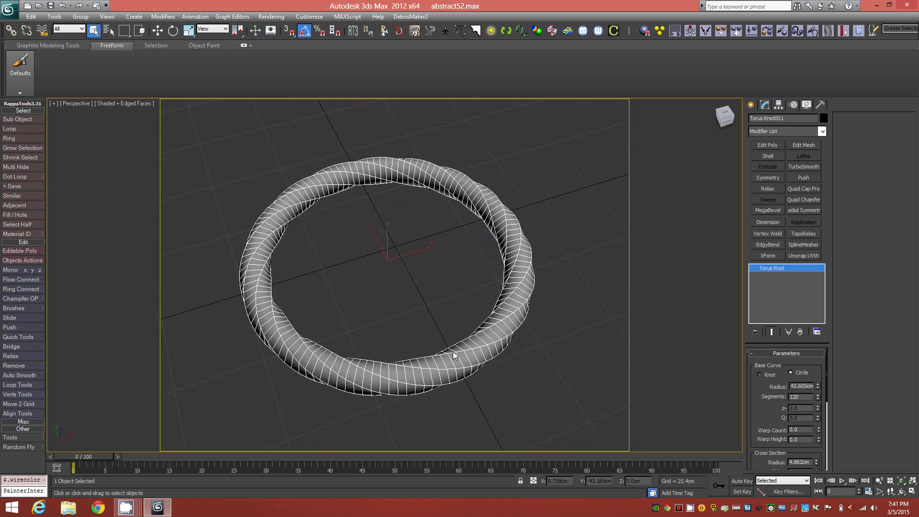
Step: Convert the twisted ring from a Torus Knot to an Editable Poly
{"action": "left_click_drag", "start_coordinate": [774, 434], "coordinate": [773, 361]}
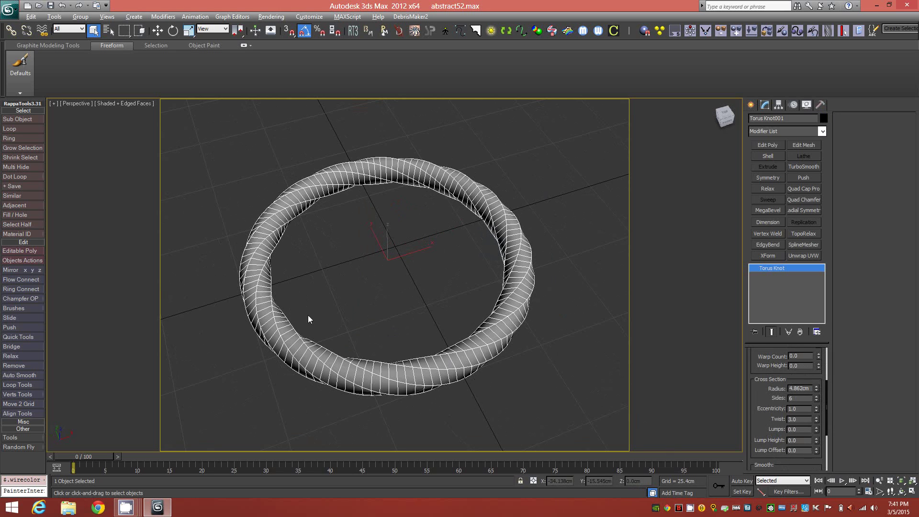
{"action": "middle_click_drag", "start_coordinate": [486, 333], "coordinate": [464, 364], "text": "alt"}
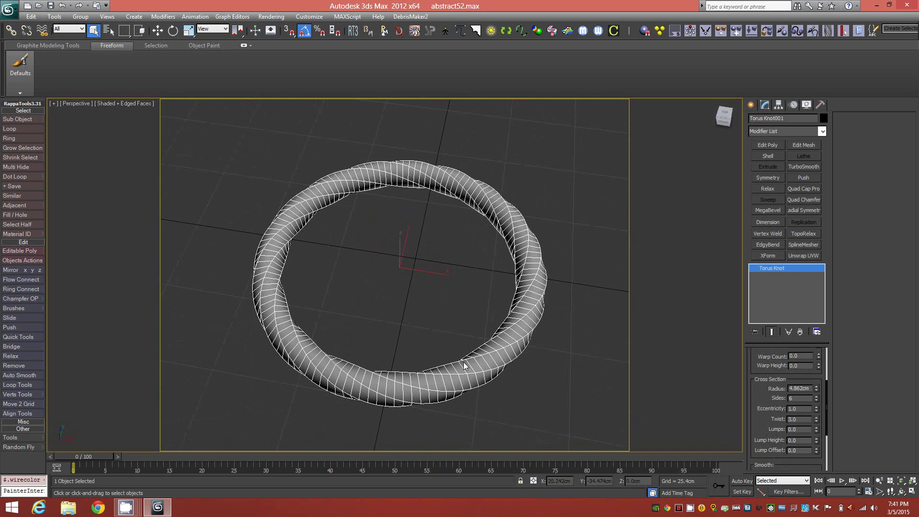
{"action": "right_click", "coordinate": [806, 278]}
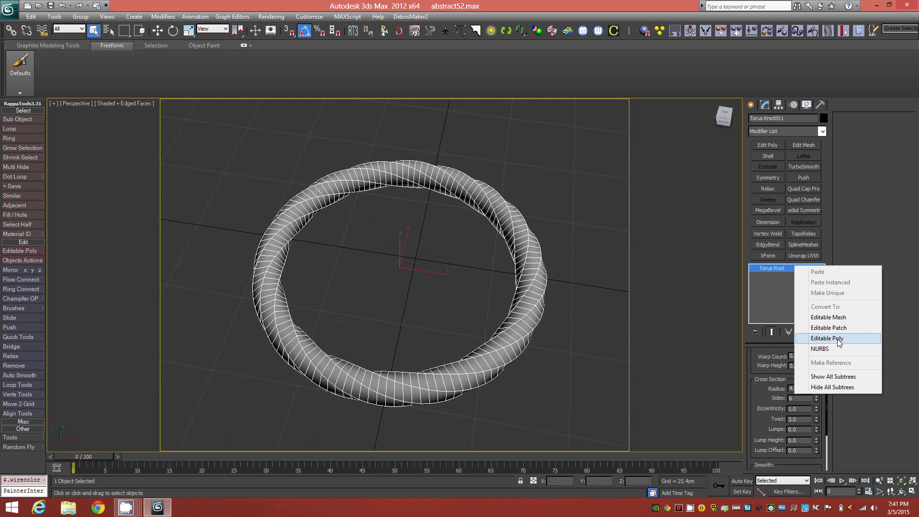
{"action": "left_click", "coordinate": [820, 339]}
{"action": "mouse_move", "coordinate": [381, 361]}
{"action": "middle_mouse_down", "text": "alt"}
{"action": "mouse_move", "coordinate": [352, 363]}
{"action": "mouse_move", "coordinate": [386, 356]}
{"action": "middle_mouse_up", "text": "alt"}
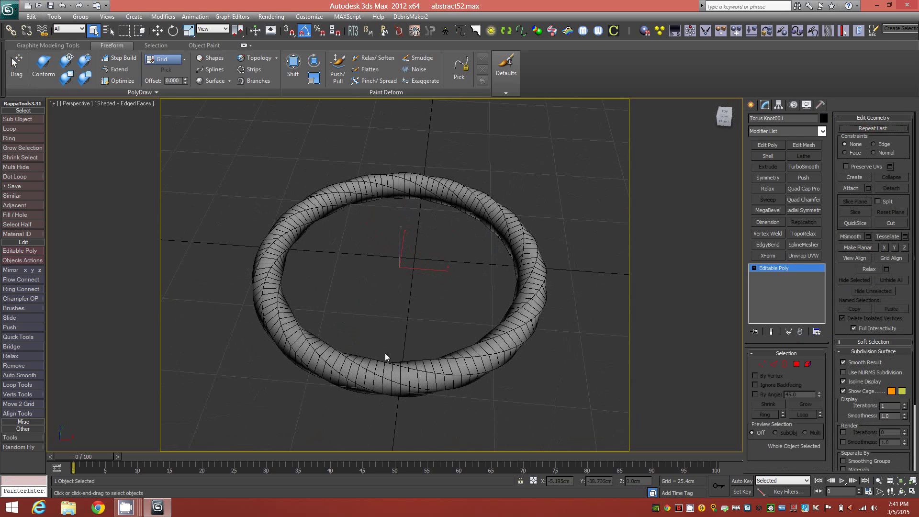
Step: Select three alternating twisted polygon loops running around the ring and delete them, leaving gaps between the remaining bands
{"action": "key", "text": "F4"}
{"action": "left_click", "coordinate": [795, 364]}
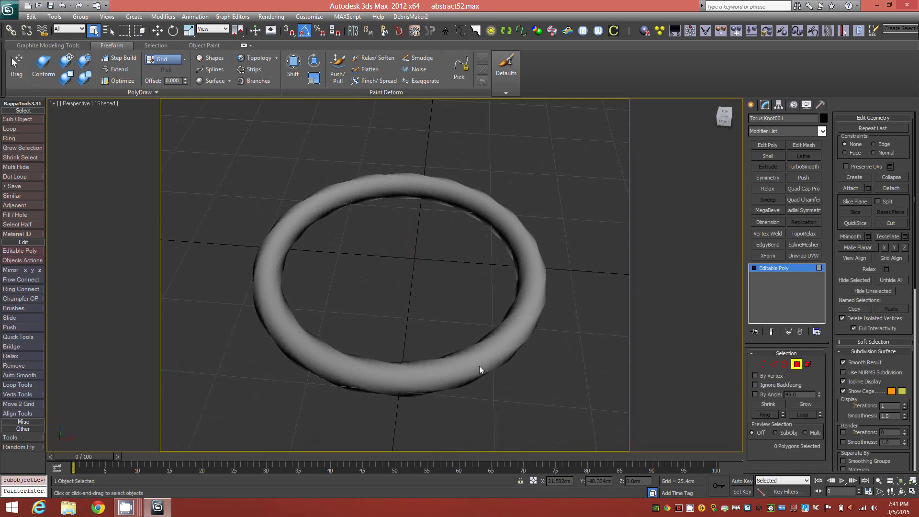
{"action": "key", "text": "F4"}
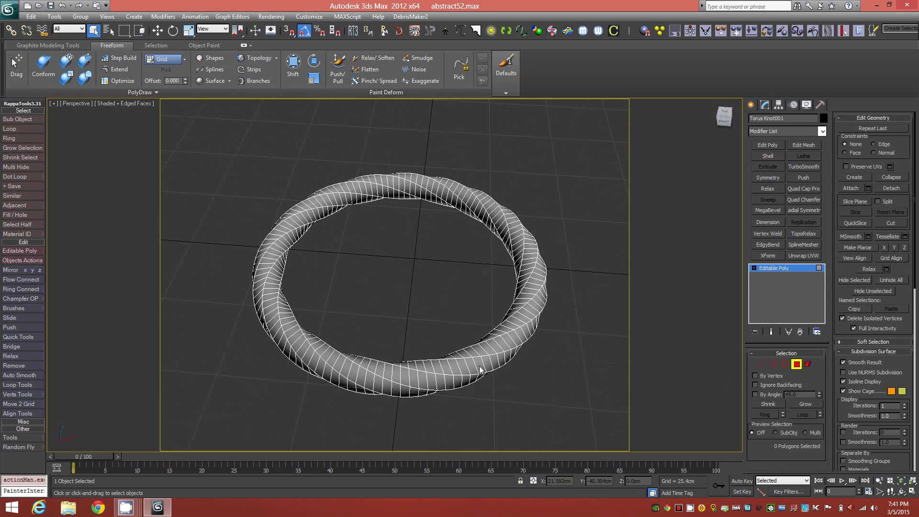
{"action": "left_click", "coordinate": [437, 371]}
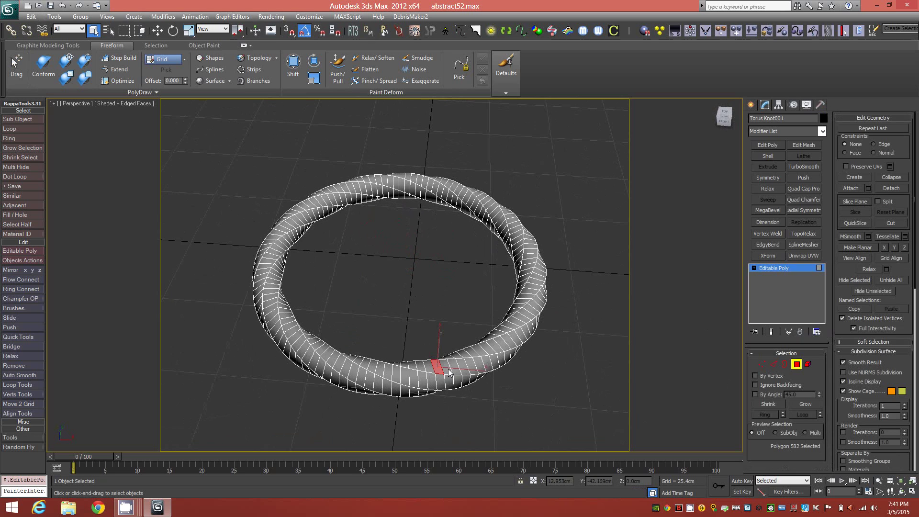
{"action": "left_click", "coordinate": [444, 371], "text": "shift"}
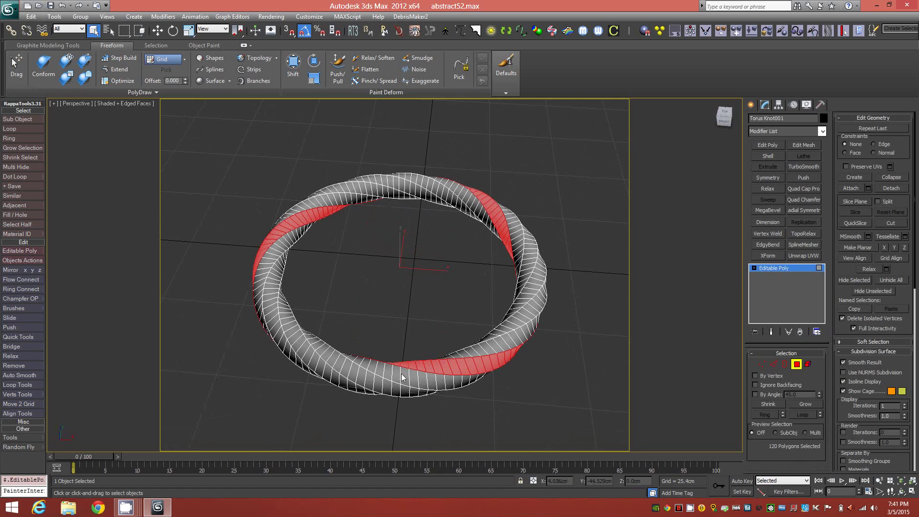
{"action": "left_click", "coordinate": [369, 380], "text": "shift"}
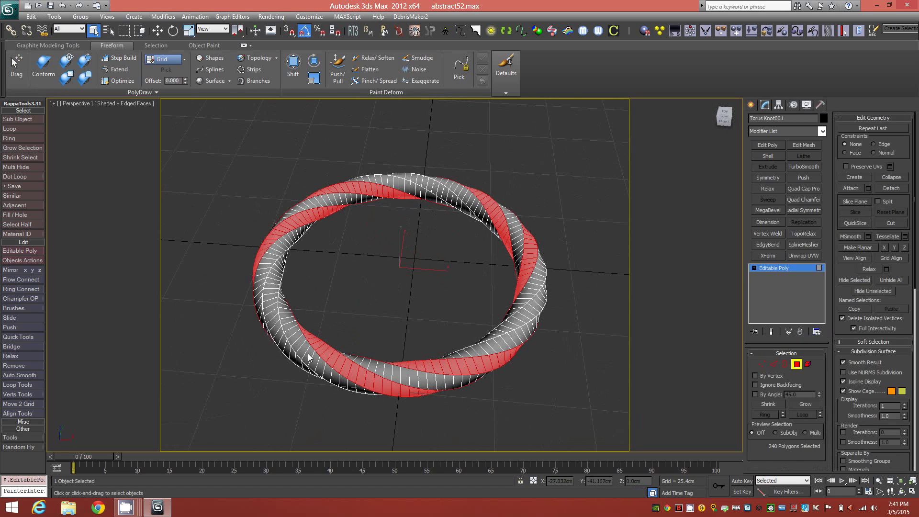
{"action": "middle_click_drag", "start_coordinate": [308, 357], "coordinate": [396, 367], "text": "alt"}
{"action": "left_click", "coordinate": [333, 350], "text": "ctrl"}
{"action": "left_click", "coordinate": [342, 358], "text": "shift"}
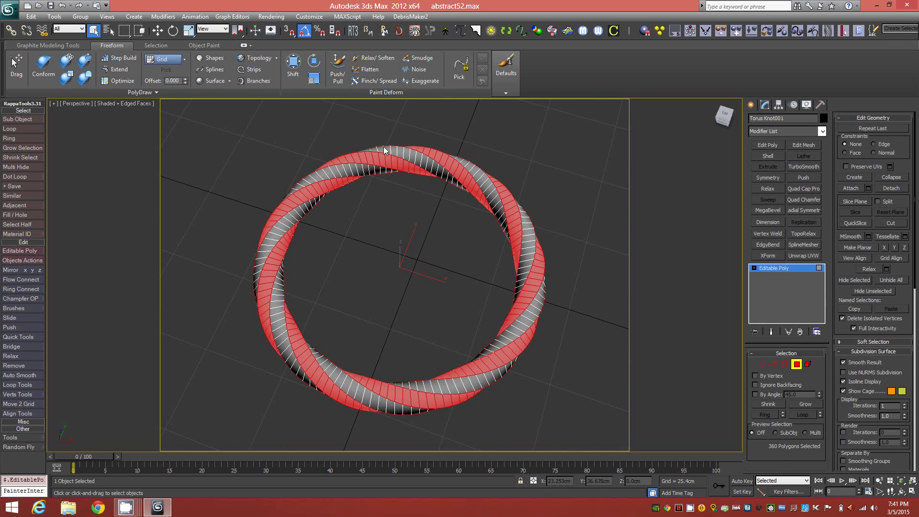
{"action": "middle_click_drag", "start_coordinate": [349, 345], "coordinate": [365, 334], "text": "alt"}
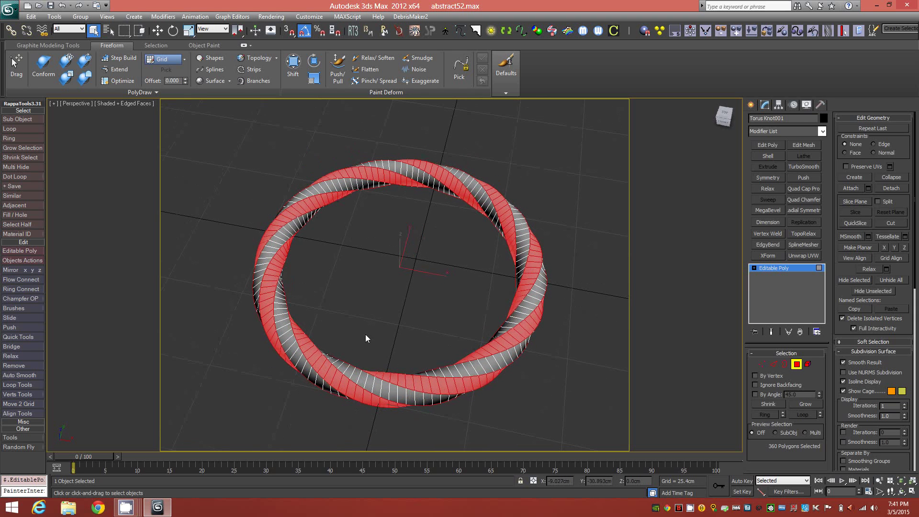
{"action": "key", "text": "Delete"}
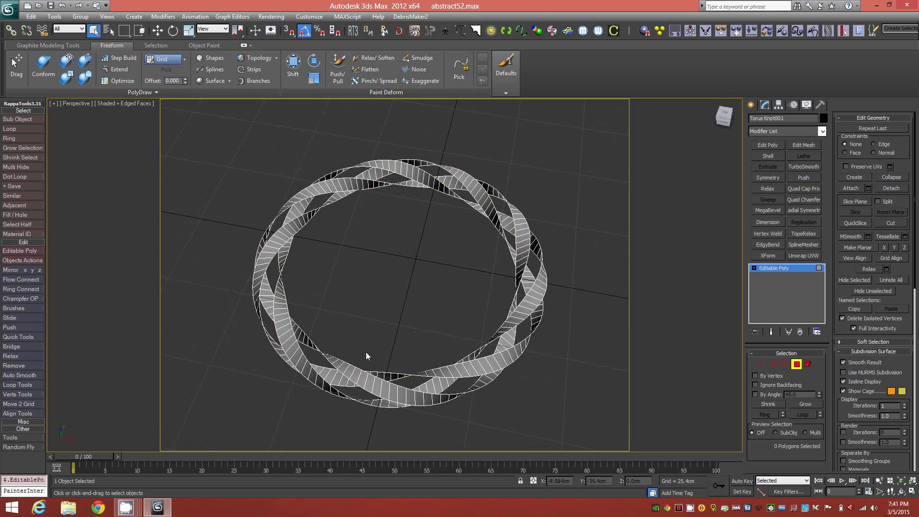
Step: Select all polygons of the remaining bands and inset them as a group by about 0.6 cm
{"action": "mouse_move", "coordinate": [357, 345]}
{"action": "middle_mouse_down", "text": "alt"}
{"action": "mouse_move", "coordinate": [350, 361]}
{"action": "mouse_move", "coordinate": [349, 351]}
{"action": "mouse_move", "coordinate": [365, 348]}
{"action": "mouse_move", "coordinate": [411, 379]}
{"action": "mouse_move", "coordinate": [409, 363]}
{"action": "mouse_move", "coordinate": [366, 381]}
{"action": "mouse_move", "coordinate": [417, 341]}
{"action": "mouse_move", "coordinate": [369, 335]}
{"action": "mouse_move", "coordinate": [387, 318]}
{"action": "mouse_move", "coordinate": [349, 353]}
{"action": "mouse_move", "coordinate": [369, 361]}
{"action": "mouse_move", "coordinate": [371, 350]}
{"action": "middle_mouse_up", "text": "alt"}
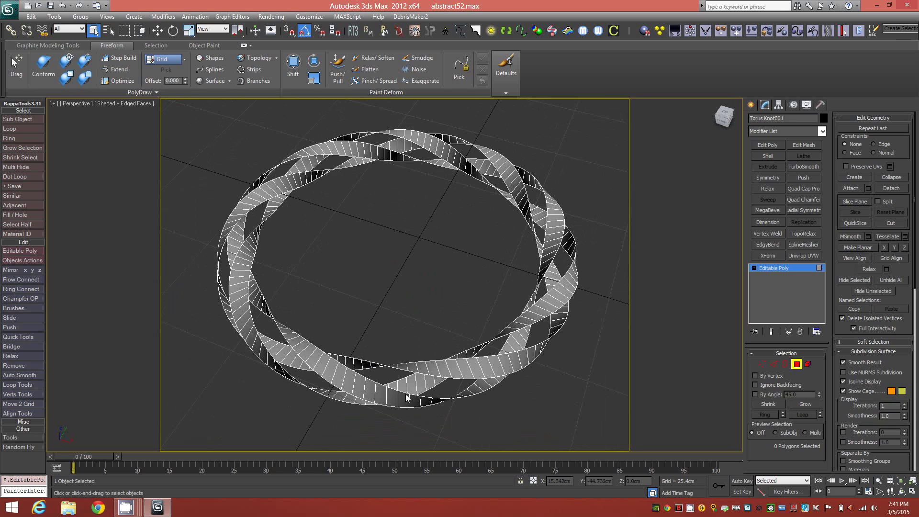
{"action": "key", "text": "ctrl+a"}
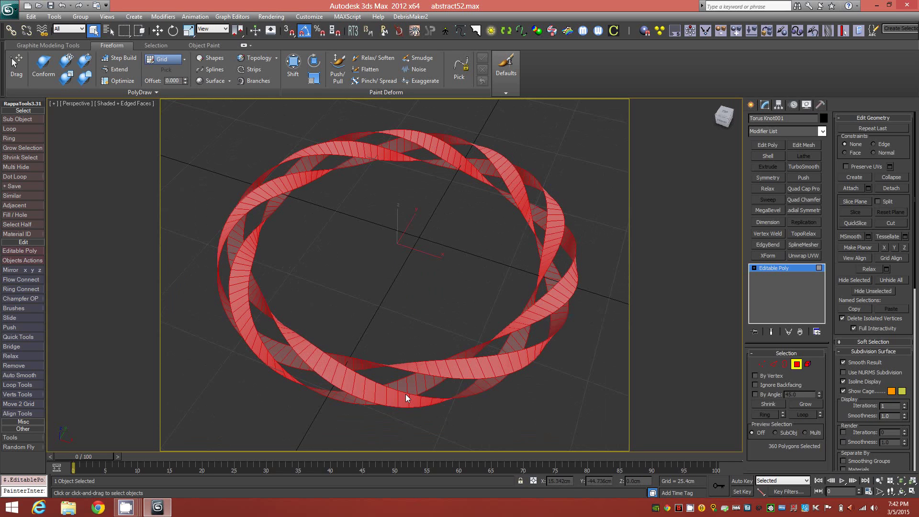
{"action": "middle_click_drag", "start_coordinate": [398, 397], "coordinate": [407, 387]}
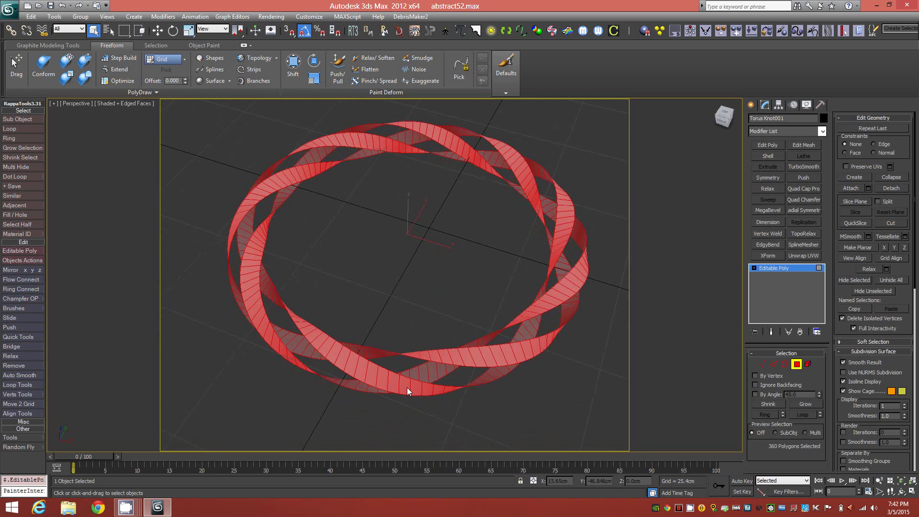
{"action": "scroll", "coordinate": [396, 383], "scroll_direction": "up", "scroll_amount": 4}
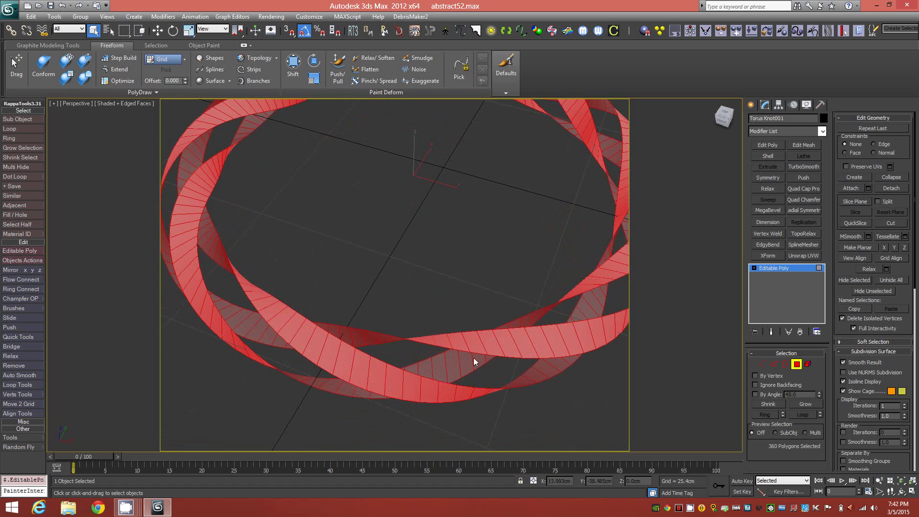
{"action": "left_click", "coordinate": [52, 46]}
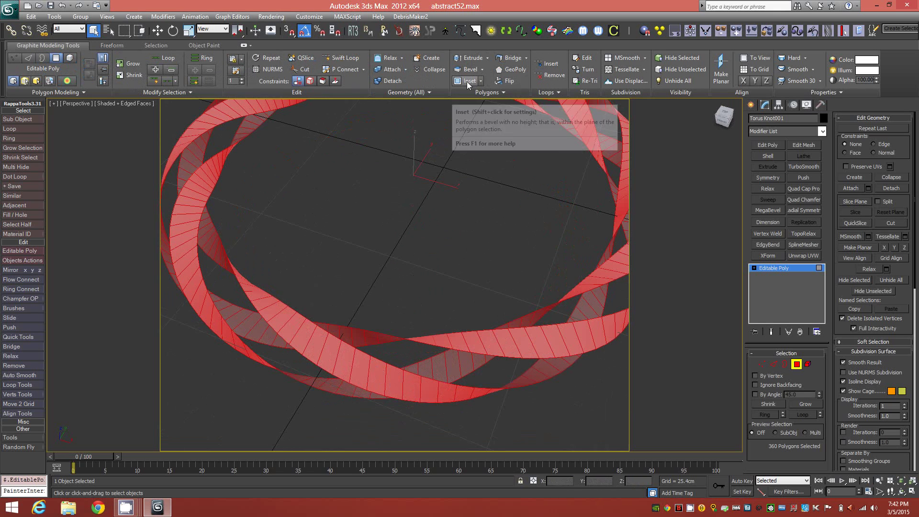
{"action": "left_click", "coordinate": [466, 81], "text": "shift"}
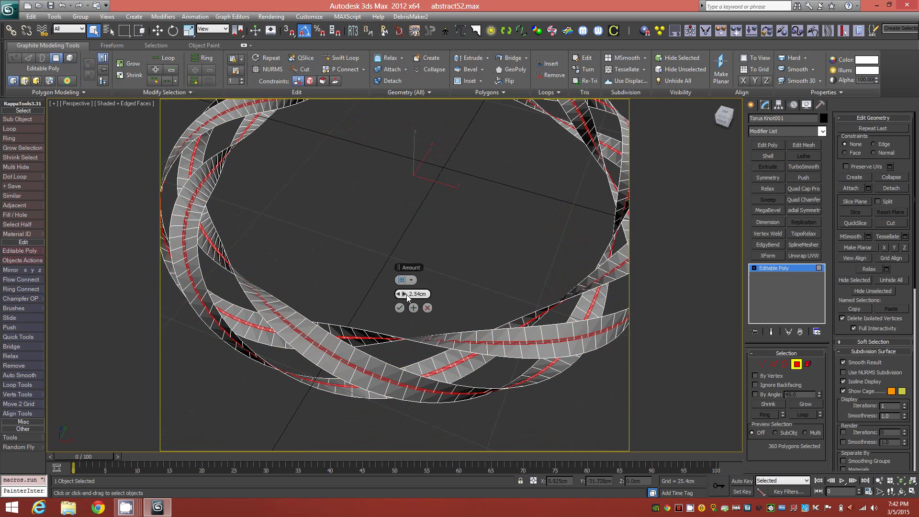
{"action": "left_click_drag", "start_coordinate": [406, 295], "coordinate": [403, 302]}
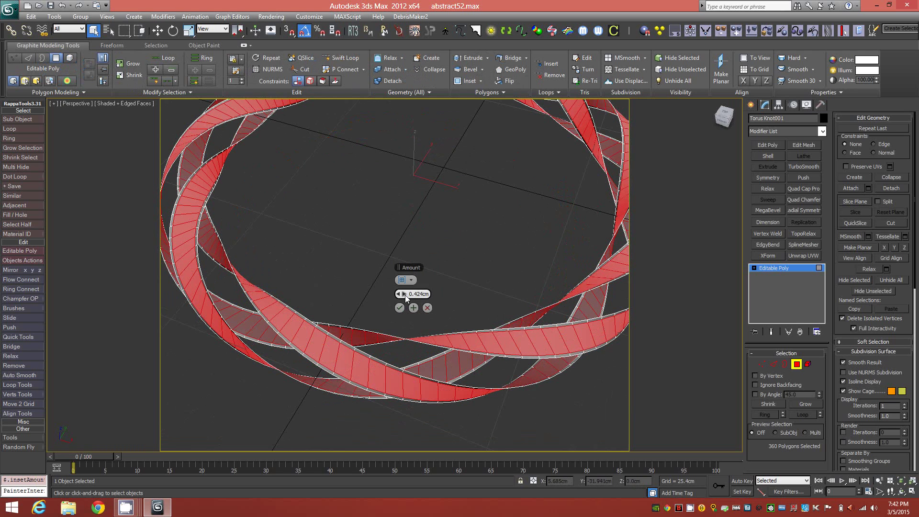
{"action": "left_click", "coordinate": [405, 295]}
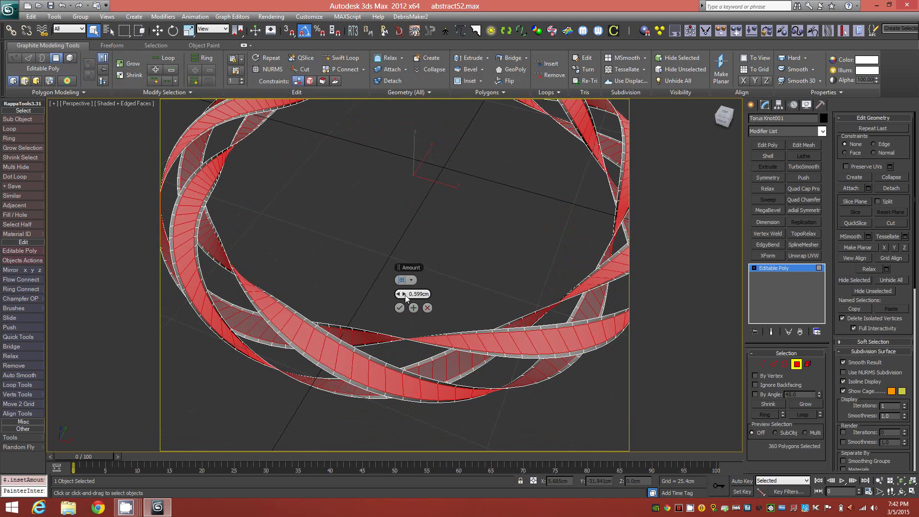
{"action": "left_click", "coordinate": [405, 295]}
{"action": "left_click", "coordinate": [399, 308]}
Step: Detach the inset inner polygons as a separate object named Object001 and select that object
{"action": "middle_click_drag", "start_coordinate": [447, 359], "coordinate": [419, 355], "text": "alt"}
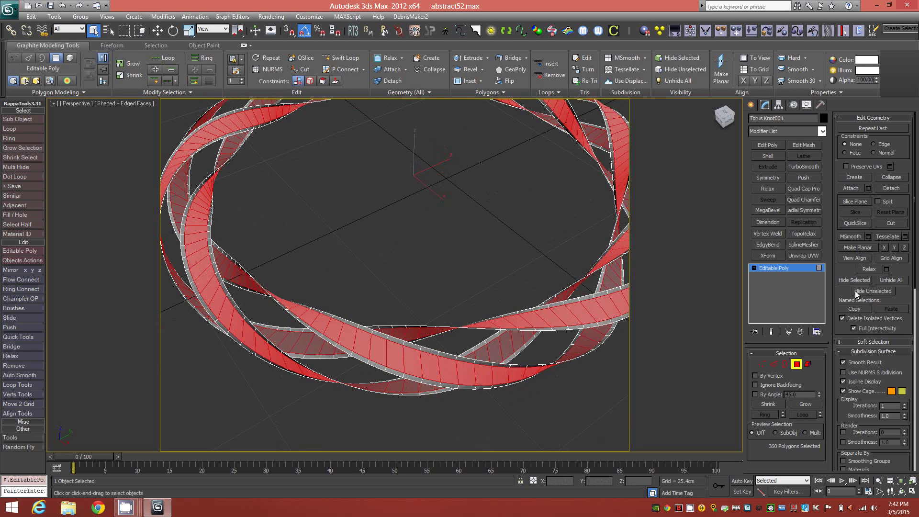
{"action": "left_click", "coordinate": [891, 188]}
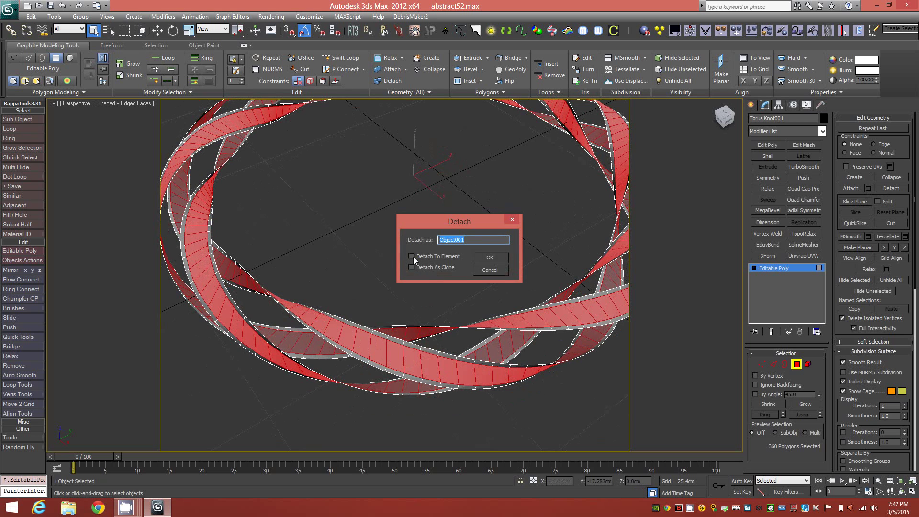
{"action": "left_click", "coordinate": [493, 257]}
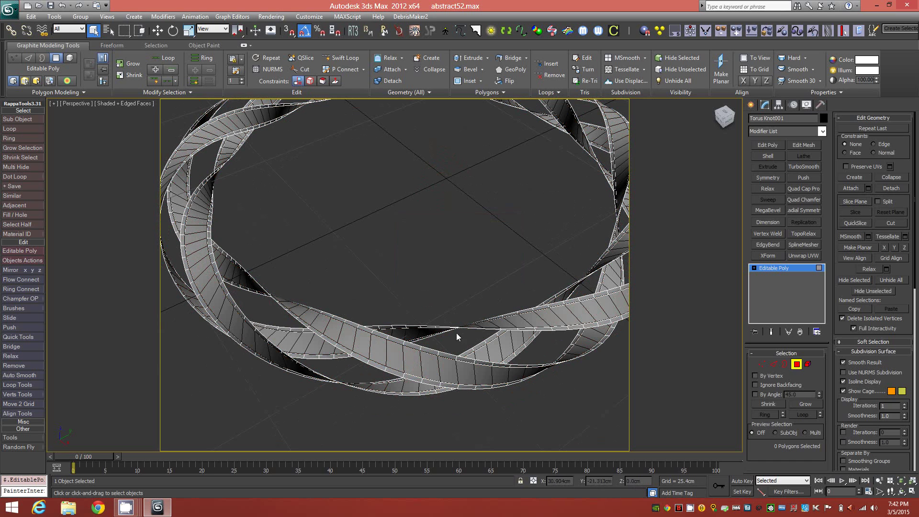
{"action": "left_click", "coordinate": [795, 365]}
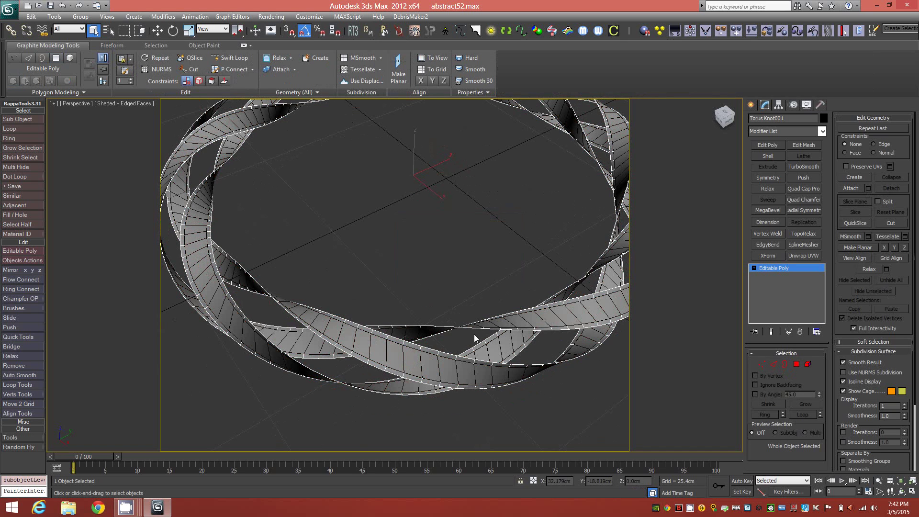
{"action": "left_click", "coordinate": [395, 360]}
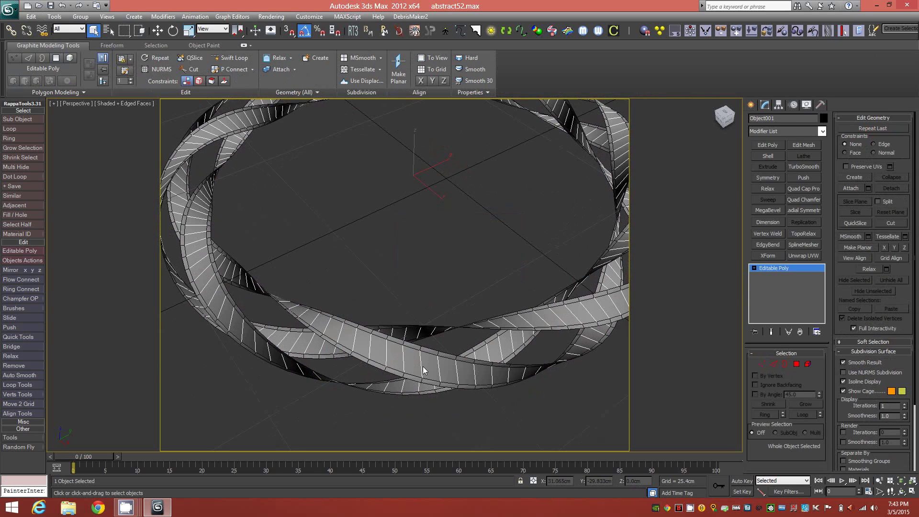
Step: Select all edges running across the three twisted bands of the detached object
{"action": "middle_click_drag", "start_coordinate": [431, 370], "coordinate": [417, 375], "text": "alt"}
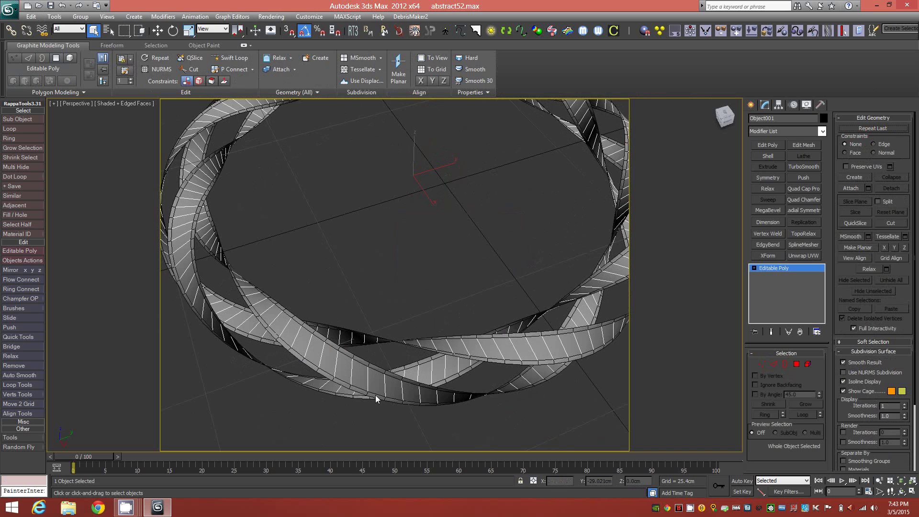
{"action": "key", "text": "2"}
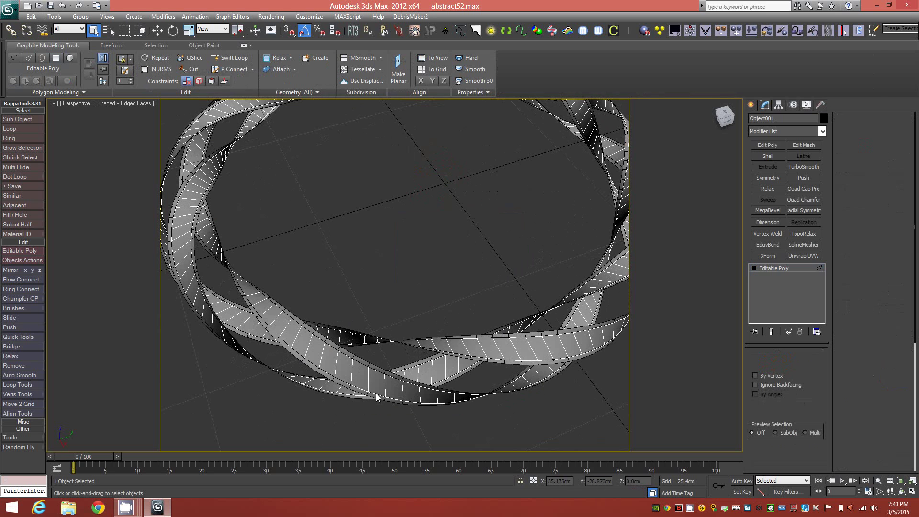
{"action": "middle_click_drag", "start_coordinate": [369, 382], "coordinate": [370, 380], "text": "alt"}
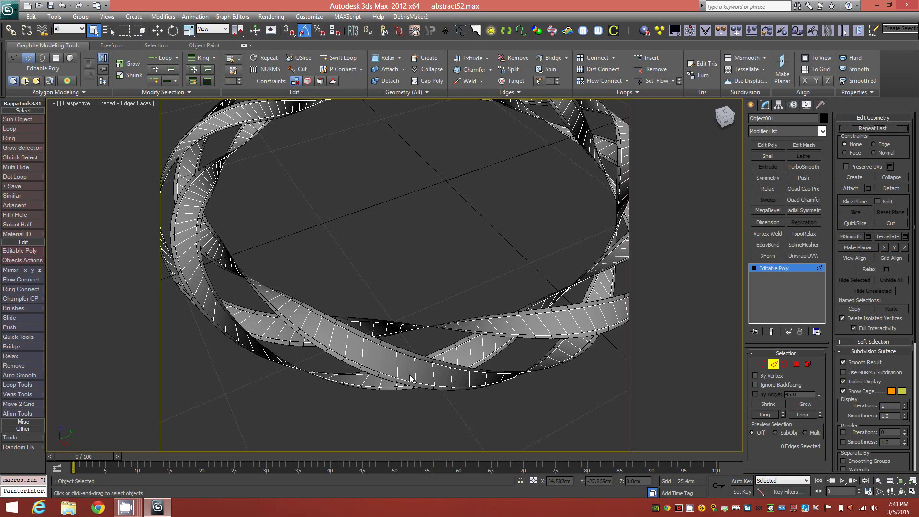
{"action": "left_click", "coordinate": [380, 358]}
{"action": "key", "text": "e"}
{"action": "key", "text": "alt+l"}
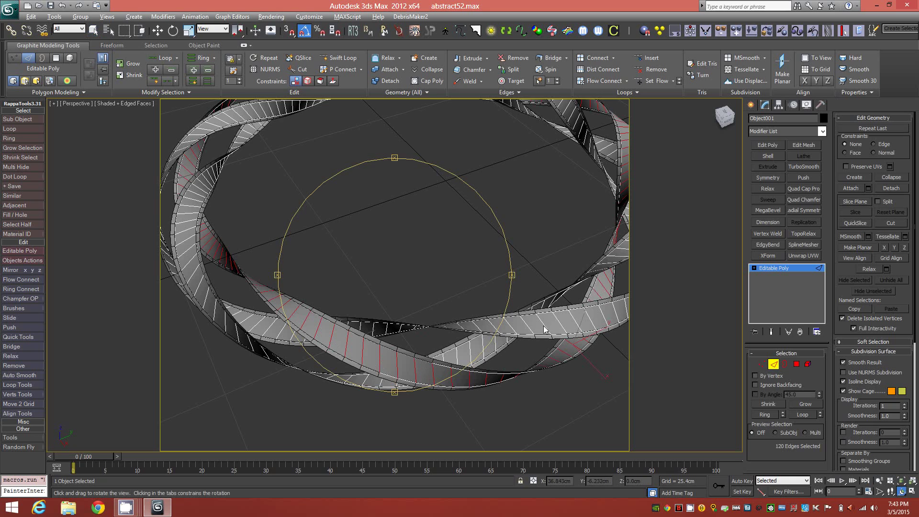
{"action": "key", "text": "w"}
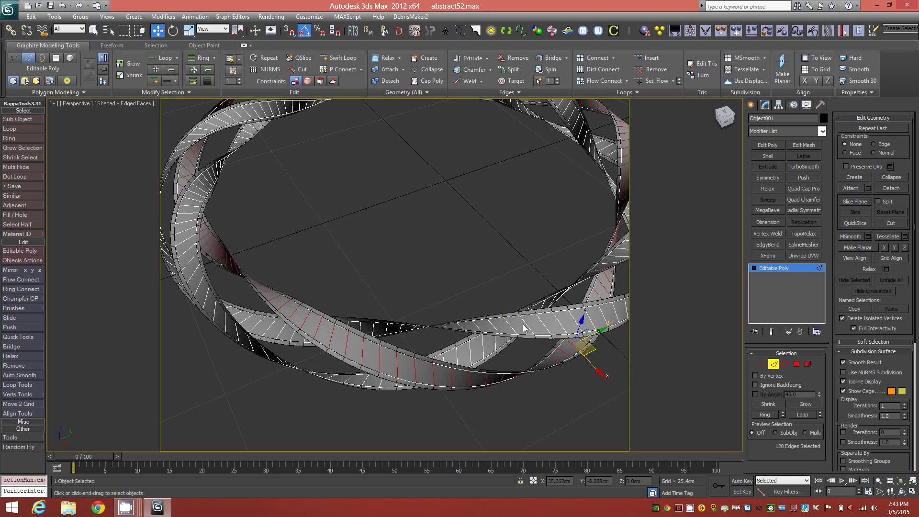
{"action": "left_click", "coordinate": [525, 328], "text": "ctrl"}
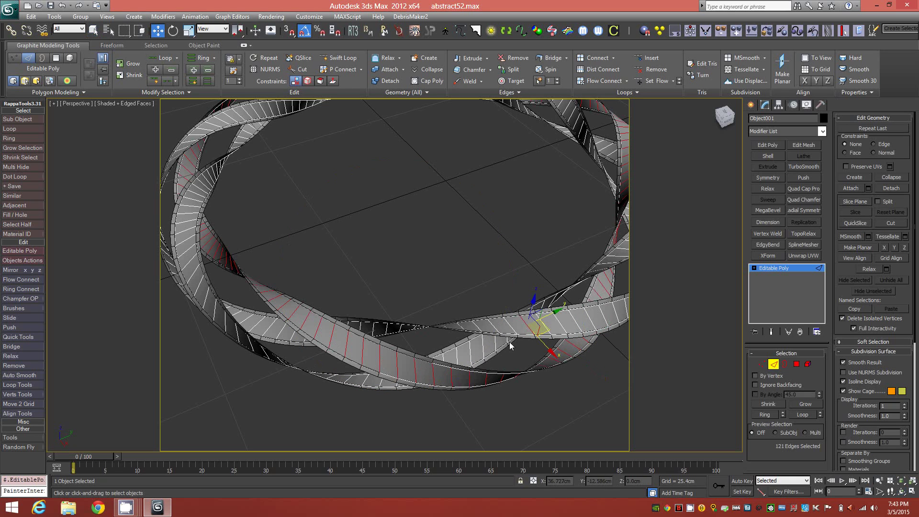
{"action": "double_click", "coordinate": [474, 357], "text": "ctrl"}
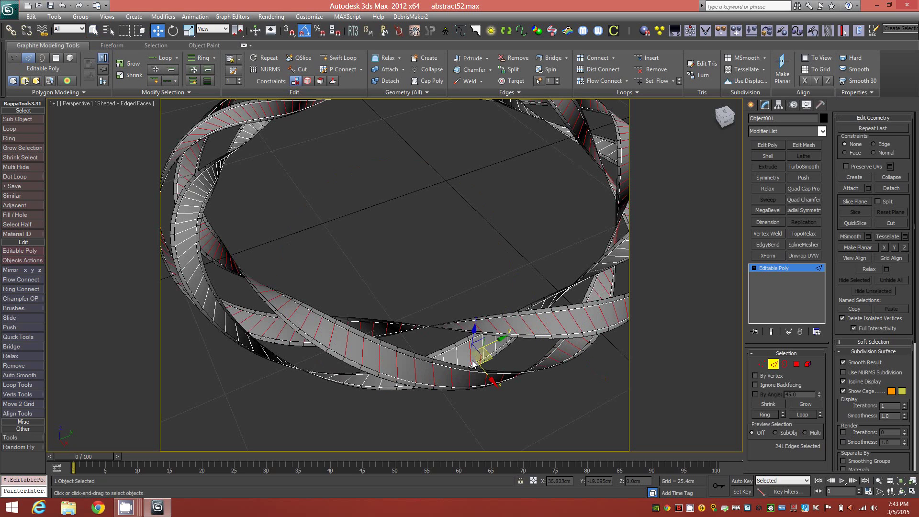
{"action": "key", "text": "alt+l"}
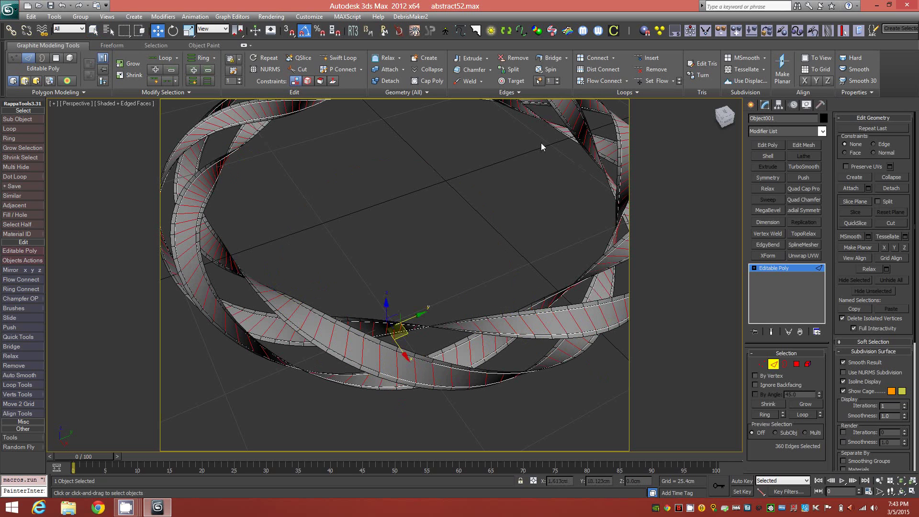
Step: Connect the selected crosswise edges with 3 segments
{"action": "left_click", "coordinate": [593, 58], "text": "shift"}
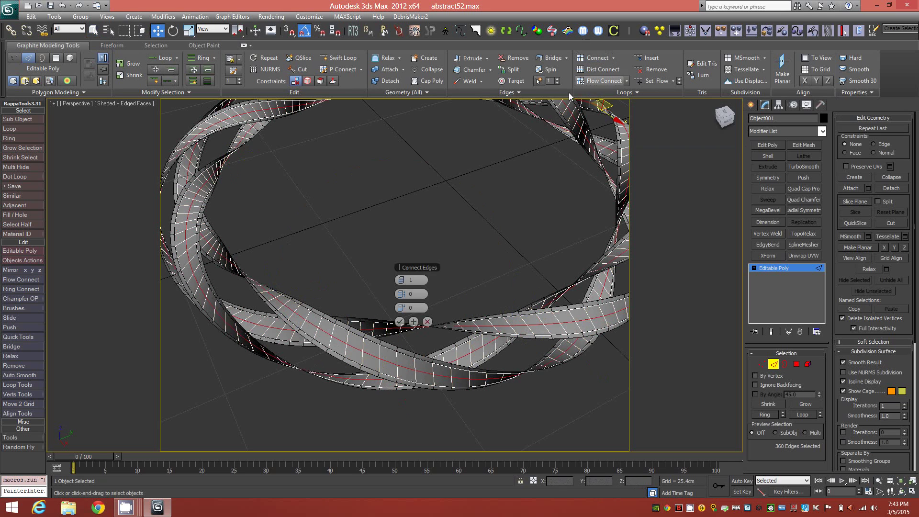
{"action": "left_click", "coordinate": [406, 280]}
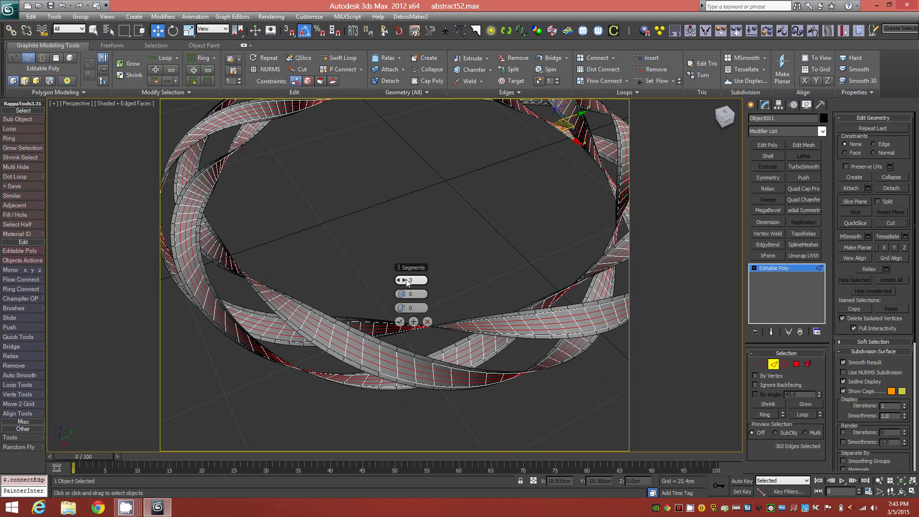
{"action": "left_click", "coordinate": [400, 321]}
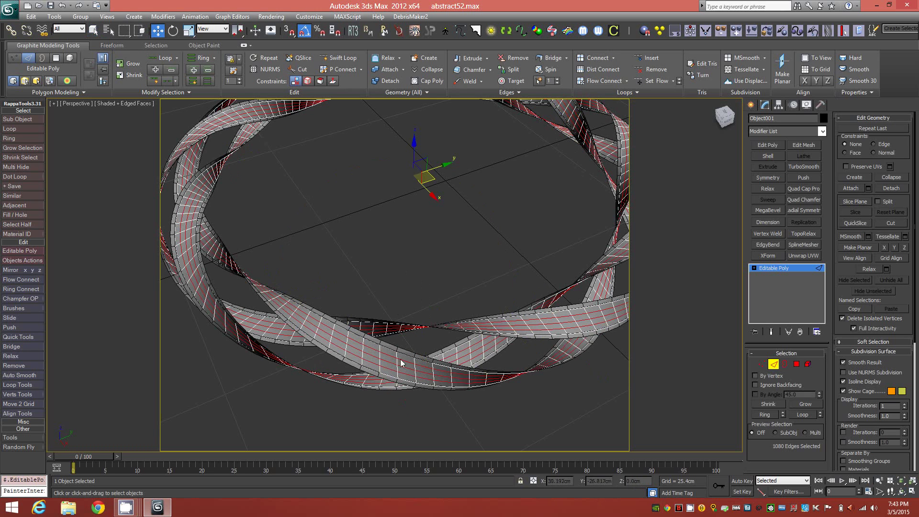
Step: Clear the connected-edge selection and open the Generate Topology tool, keeping its dialog beside the front band
{"action": "scroll", "coordinate": [402, 367], "scroll_direction": "up", "scroll_amount": 2}
{"action": "scroll", "coordinate": [402, 367], "scroll_direction": "up", "scroll_amount": 1}
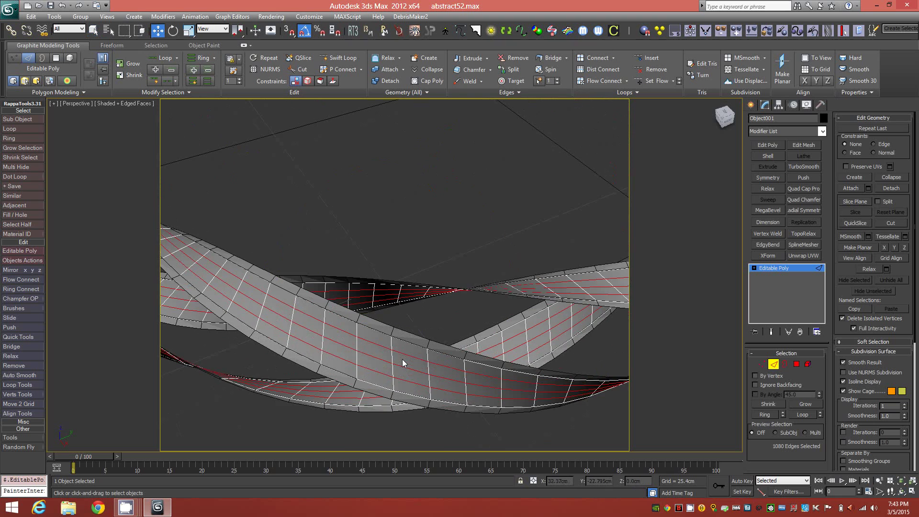
{"action": "scroll", "coordinate": [464, 354], "scroll_direction": "up", "scroll_amount": 2}
{"action": "scroll", "coordinate": [464, 354], "scroll_direction": "up", "scroll_amount": 2}
{"action": "middle_click_drag", "start_coordinate": [486, 358], "coordinate": [492, 358], "text": "alt"}
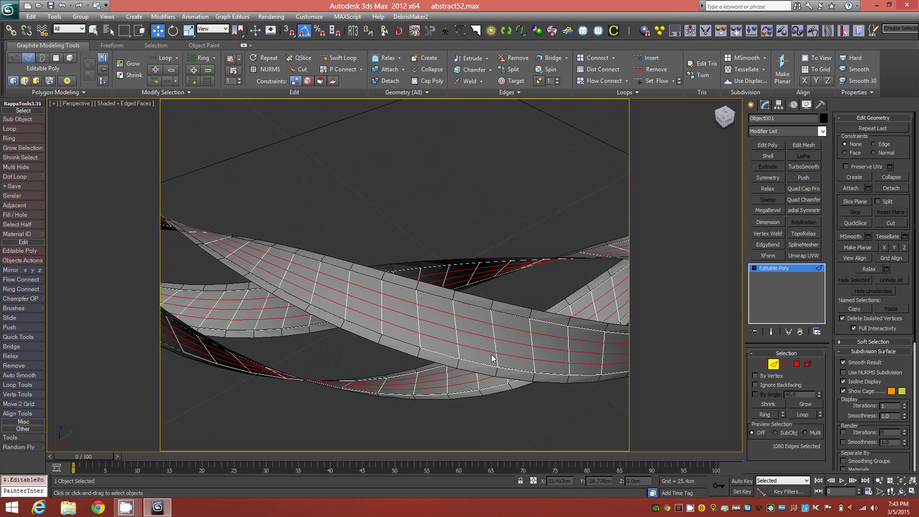
{"action": "left_click", "coordinate": [533, 330]}
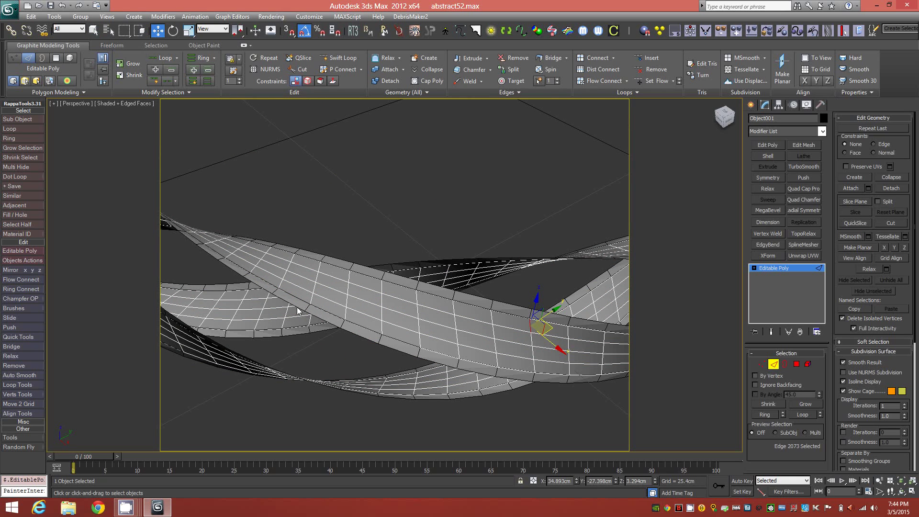
{"action": "left_click", "coordinate": [76, 94]}
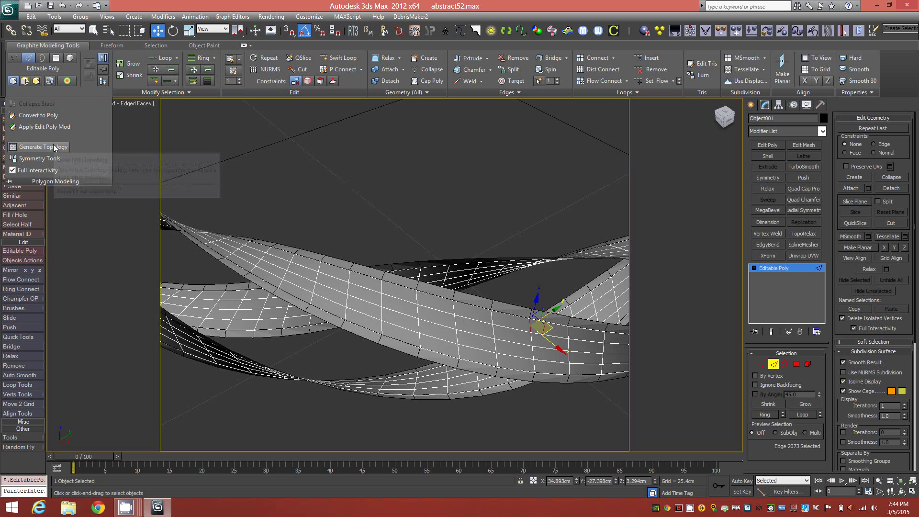
{"action": "left_click", "coordinate": [54, 147]}
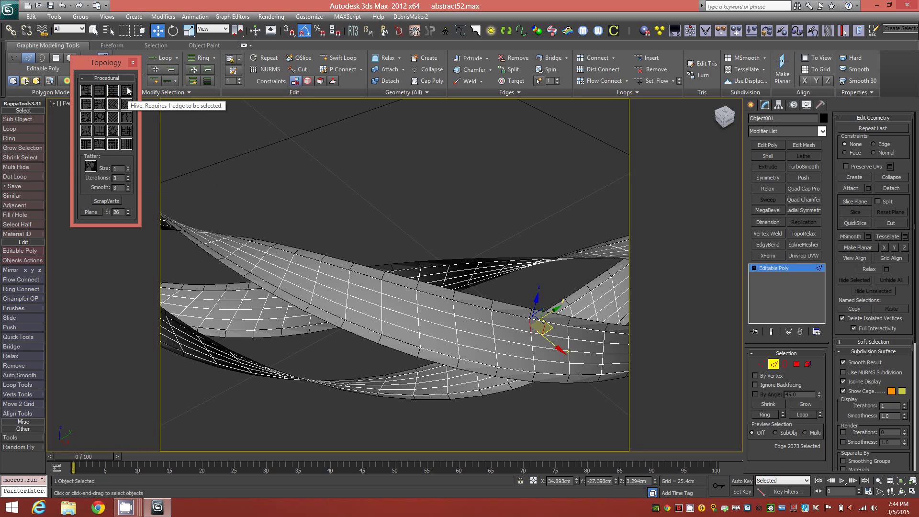
{"action": "left_click_drag", "start_coordinate": [110, 62], "coordinate": [130, 110]}
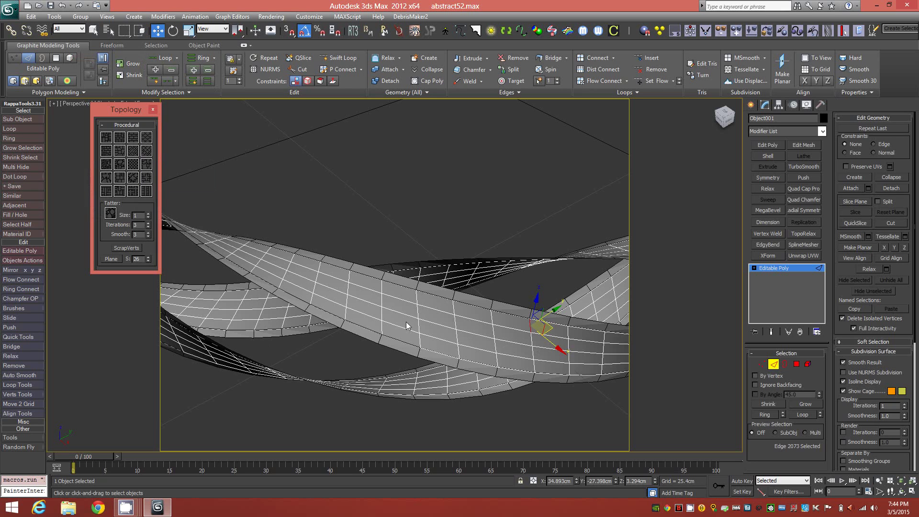
Step: Try the Hive topology pattern on the front band from an edge running across it, and undo it
{"action": "left_click", "coordinate": [492, 322]}
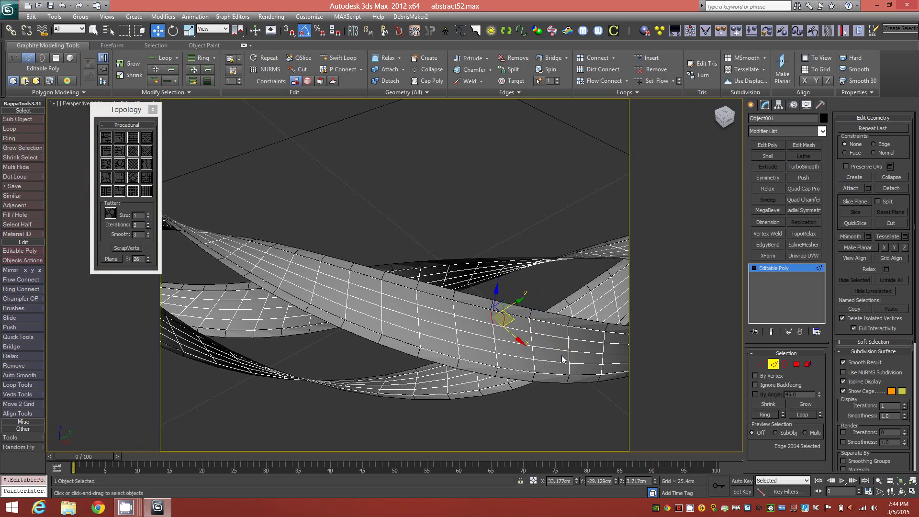
{"action": "left_click", "coordinate": [144, 140]}
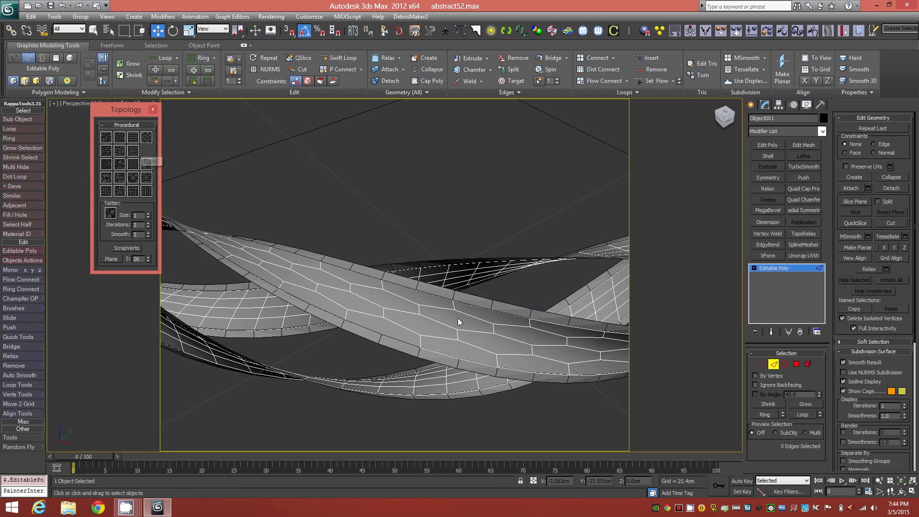
{"action": "middle_click_drag", "start_coordinate": [510, 352], "coordinate": [488, 351], "text": "alt"}
{"action": "middle_click_drag", "start_coordinate": [480, 351], "coordinate": [506, 351], "text": "alt"}
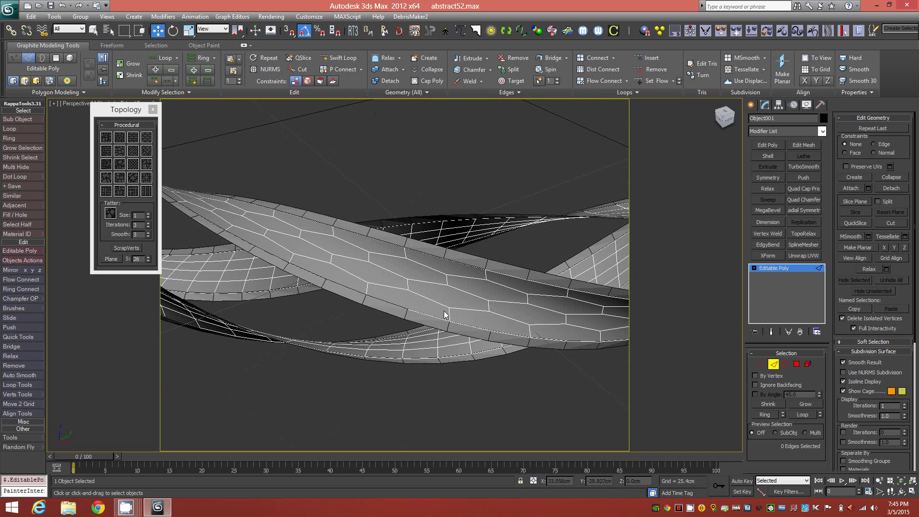
{"action": "key", "text": "ctrl+z"}
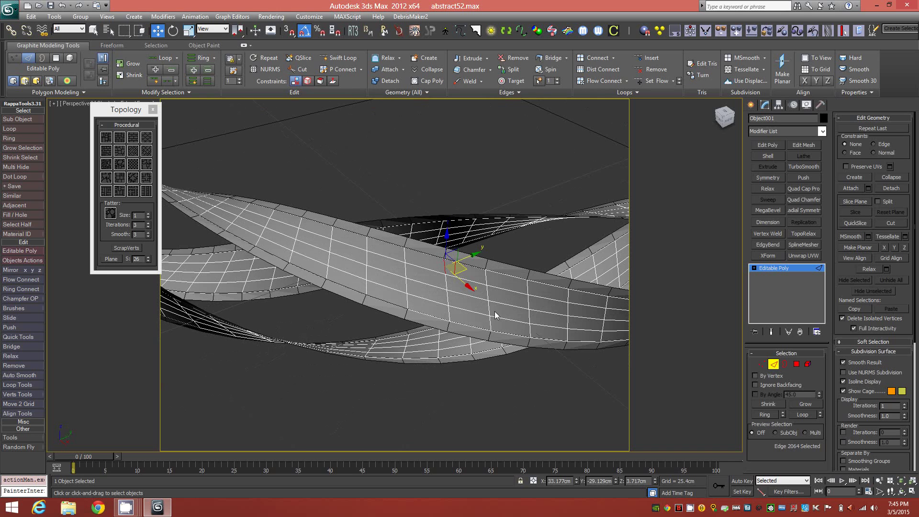
Step: Apply the Hive topology pattern to the front band from an edge running across it
{"action": "left_click", "coordinate": [463, 296]}
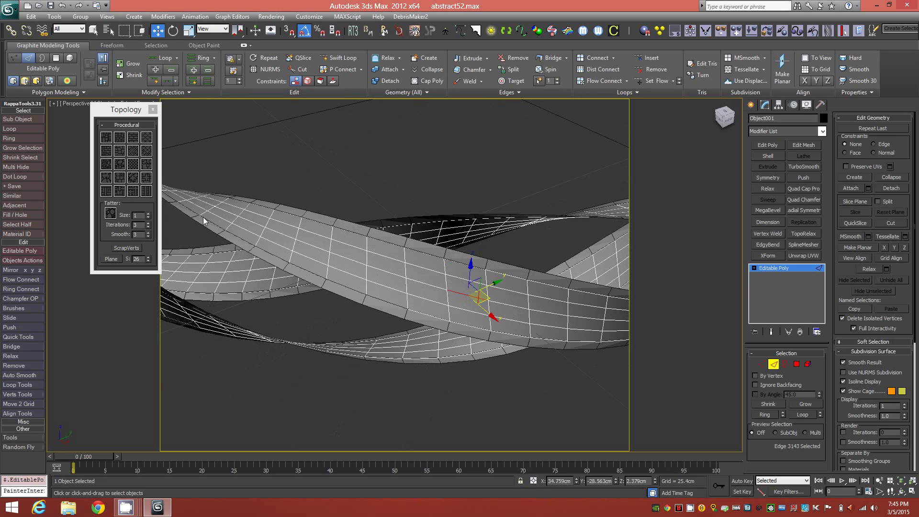
{"action": "left_click", "coordinate": [147, 152]}
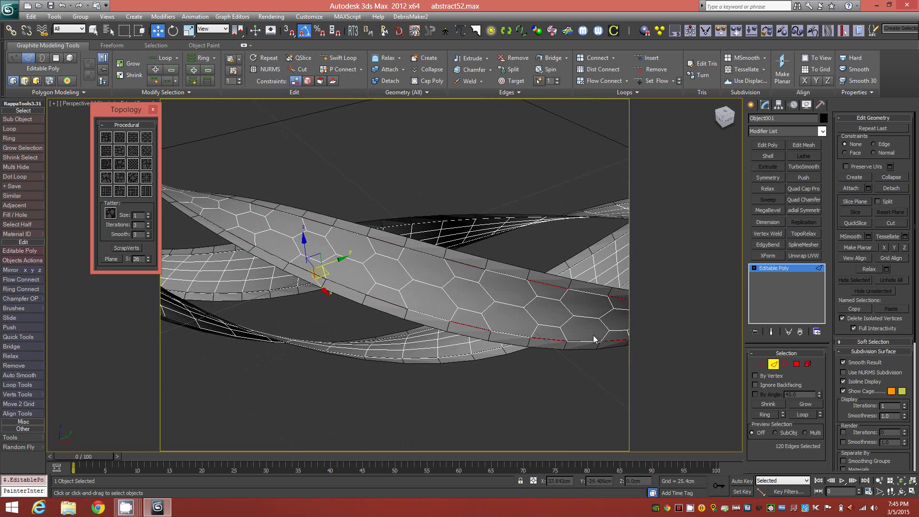
{"action": "middle_click_drag", "start_coordinate": [389, 276], "coordinate": [412, 297], "text": "alt"}
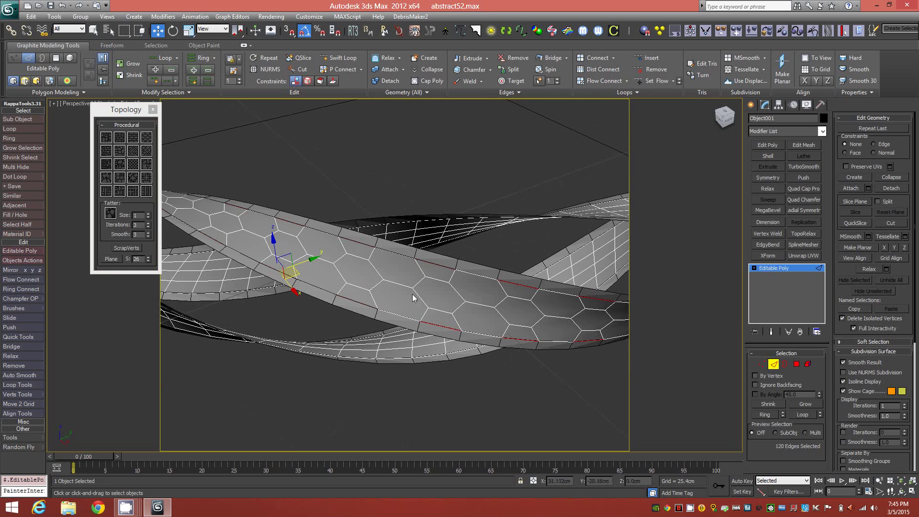
Step: Apply the Hive topology pattern to the other two bands from their crosswise edges, and close the Topology dialog
{"action": "left_click", "coordinate": [399, 353]}
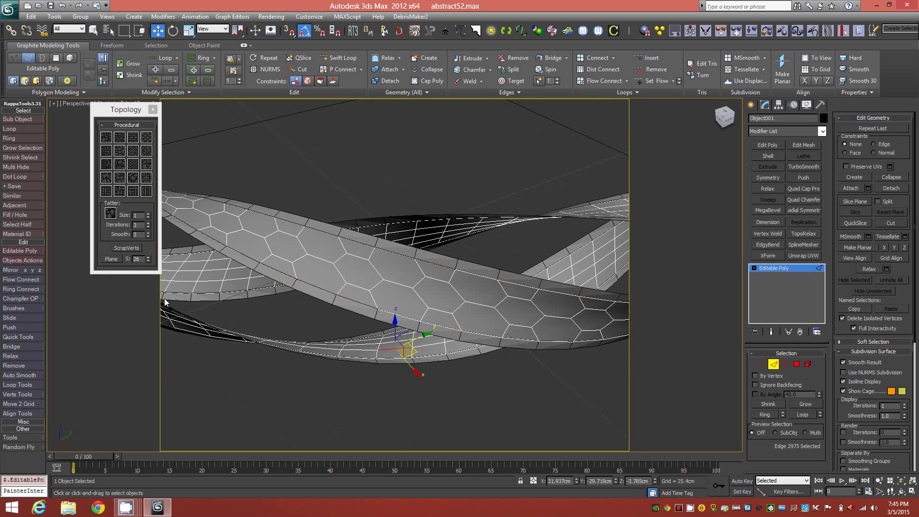
{"action": "key", "text": "ctrl+z"}
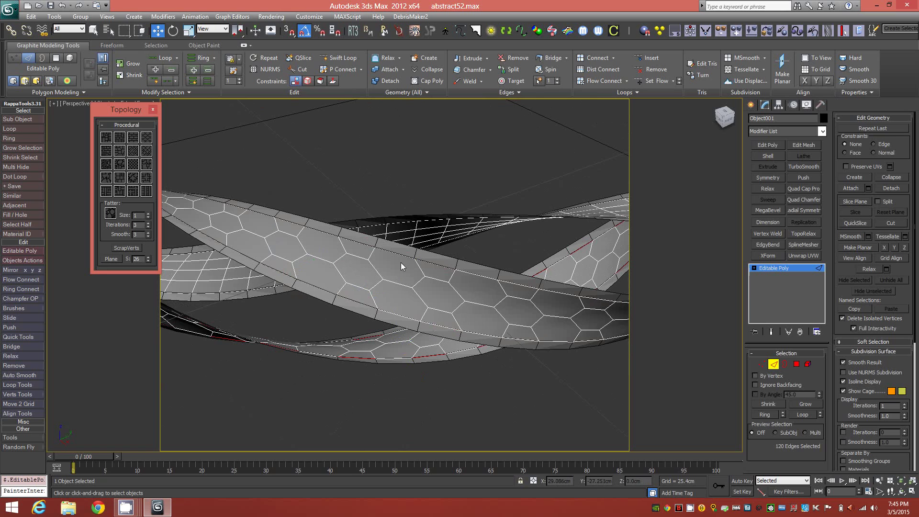
{"action": "left_click", "coordinate": [425, 233]}
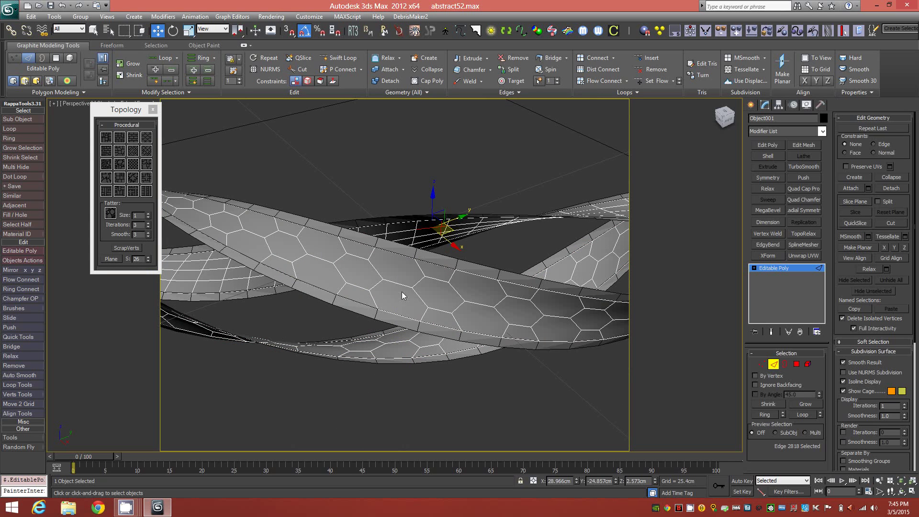
{"action": "key", "text": "ctrl+z"}
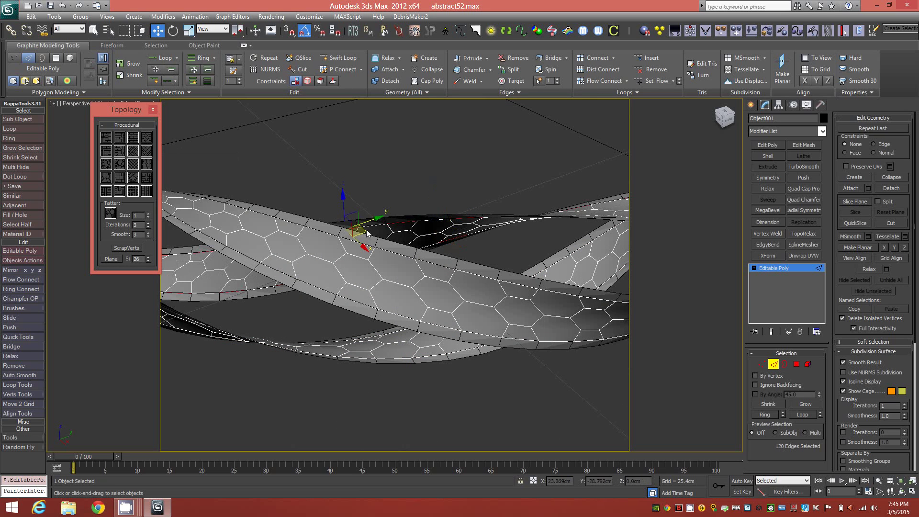
{"action": "mouse_move", "coordinate": [421, 301]}
{"action": "middle_mouse_down", "text": "alt"}
{"action": "mouse_move", "coordinate": [517, 322]}
{"action": "mouse_move", "coordinate": [437, 301]}
{"action": "middle_mouse_up", "text": "alt"}
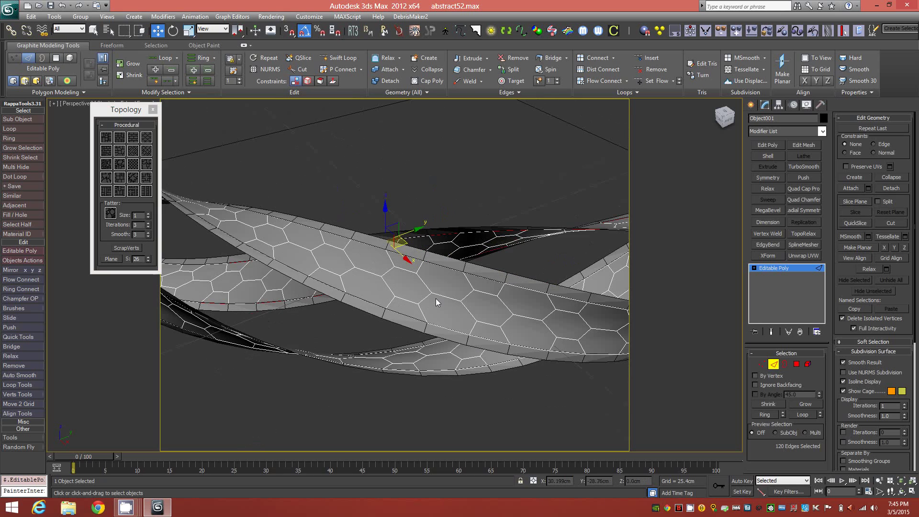
{"action": "scroll", "coordinate": [435, 300], "scroll_direction": "down", "scroll_amount": 10}
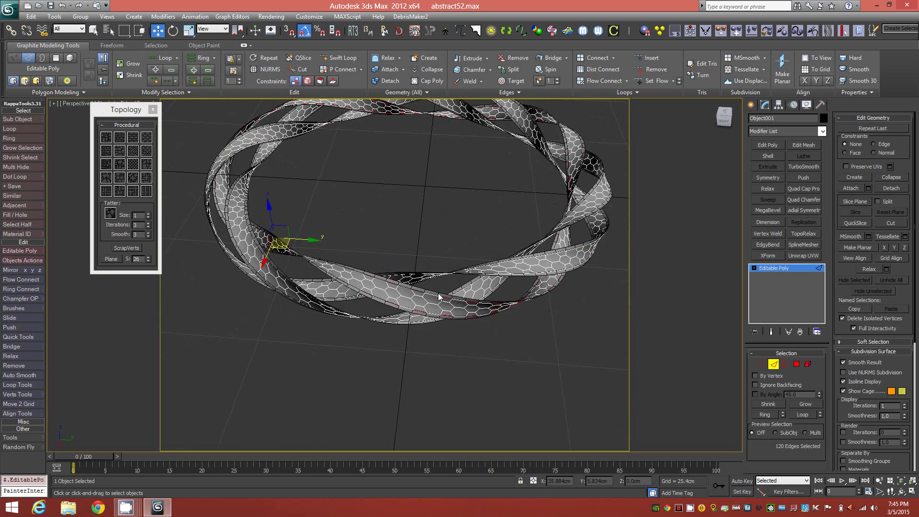
{"action": "middle_click_drag", "start_coordinate": [438, 297], "coordinate": [388, 300], "text": "alt"}
{"action": "scroll", "coordinate": [388, 295], "scroll_direction": "up", "scroll_amount": 5}
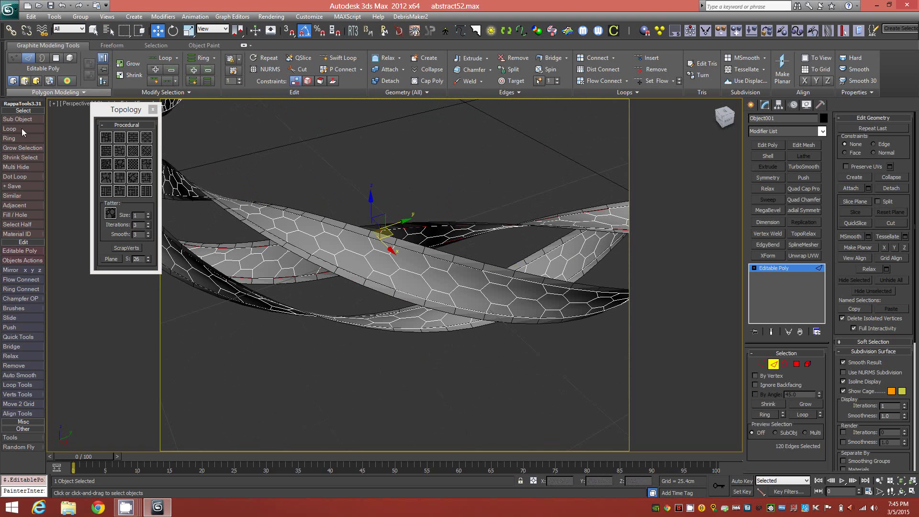
{"action": "left_click", "coordinate": [152, 109]}
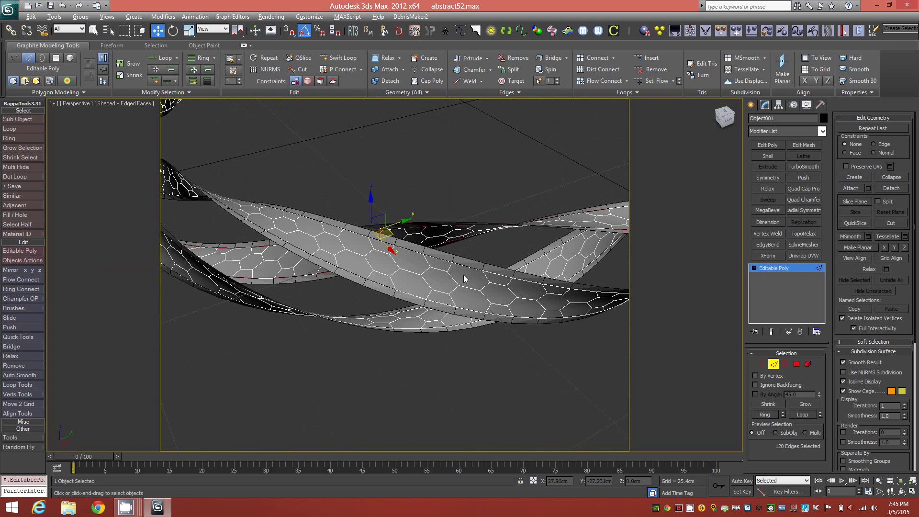
Step: Select the hive-patterned polygons on all bands and start an Inset by polygon with its amount reset to 0
{"action": "mouse_move", "coordinate": [484, 280]}
{"action": "middle_mouse_down", "text": "alt"}
{"action": "mouse_move", "coordinate": [468, 272]}
{"action": "mouse_move", "coordinate": [487, 281]}
{"action": "middle_mouse_up", "text": "alt"}
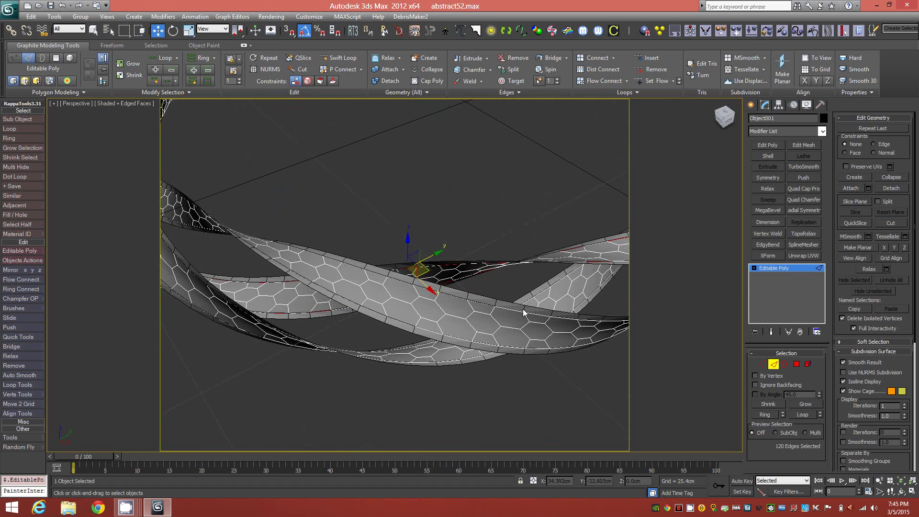
{"action": "key", "text": "4"}
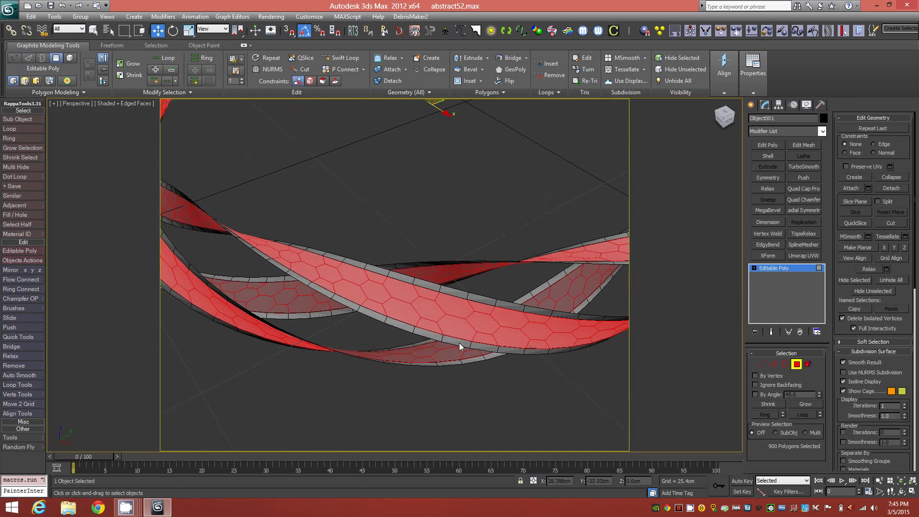
{"action": "middle_click_drag", "start_coordinate": [499, 307], "coordinate": [487, 310], "text": "alt"}
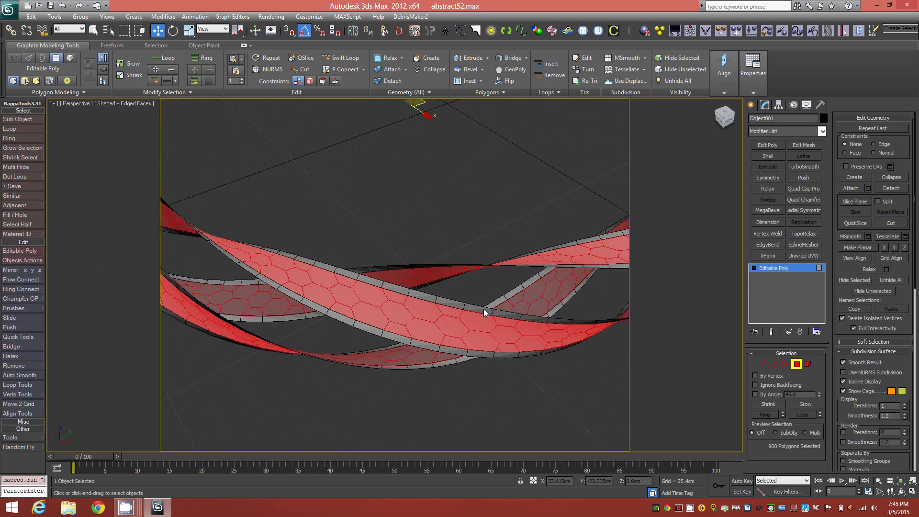
{"action": "left_click", "coordinate": [467, 81], "text": "shift"}
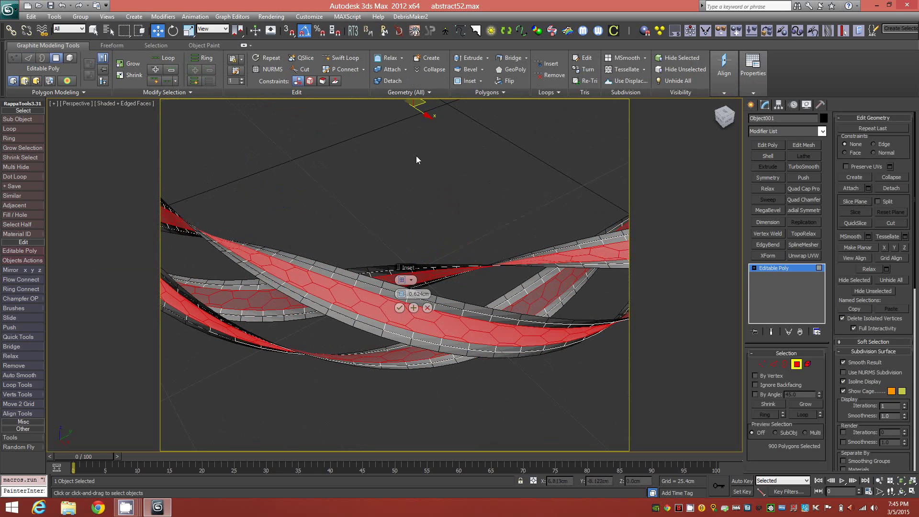
{"action": "left_click", "coordinate": [411, 280]}
{"action": "left_click", "coordinate": [436, 300]}
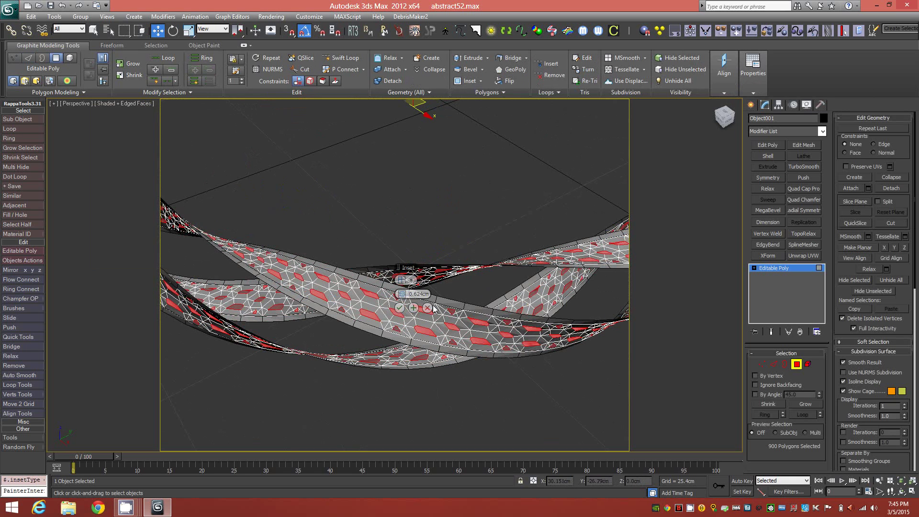
{"action": "right_click", "coordinate": [402, 295]}
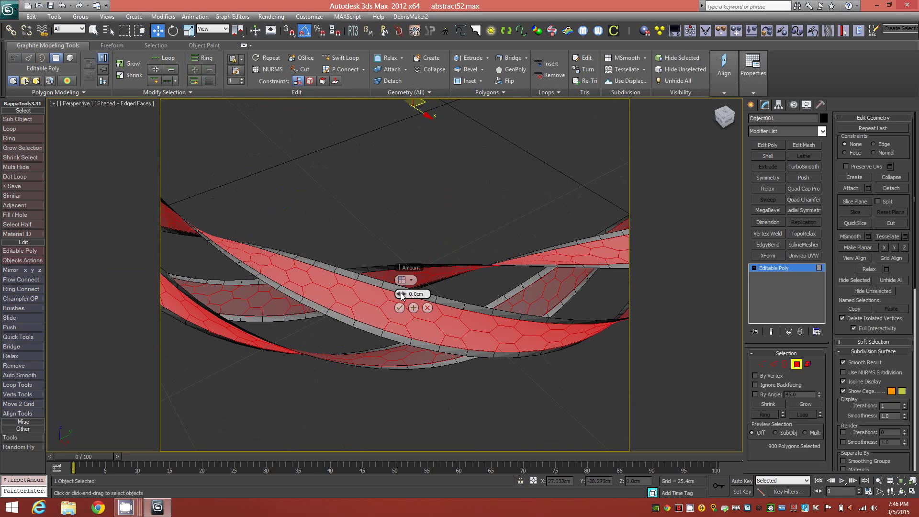
Step: Set the inset amount of the hive cells to 0.125 cm and apply the inset
{"action": "scroll", "coordinate": [444, 339], "scroll_direction": "up", "scroll_amount": 5}
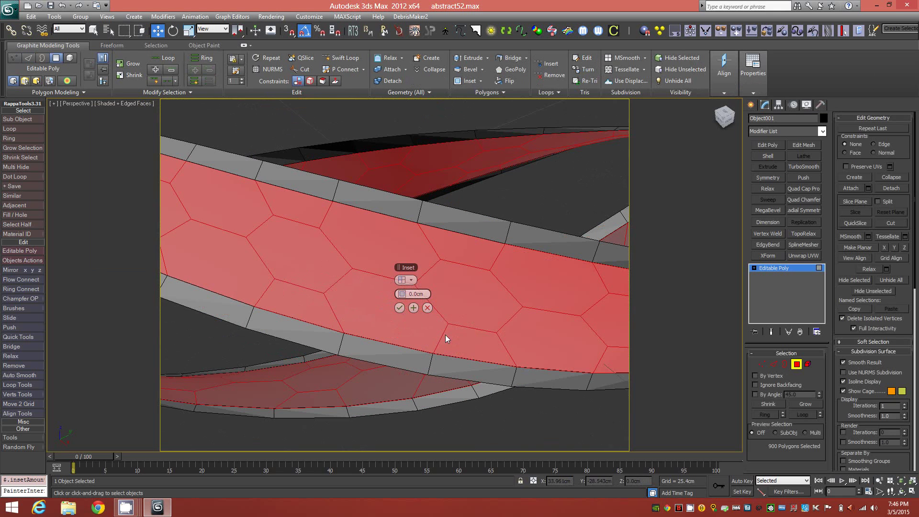
{"action": "left_click", "coordinate": [406, 294]}
{"action": "left_click_drag", "start_coordinate": [405, 292], "coordinate": [542, 291]}
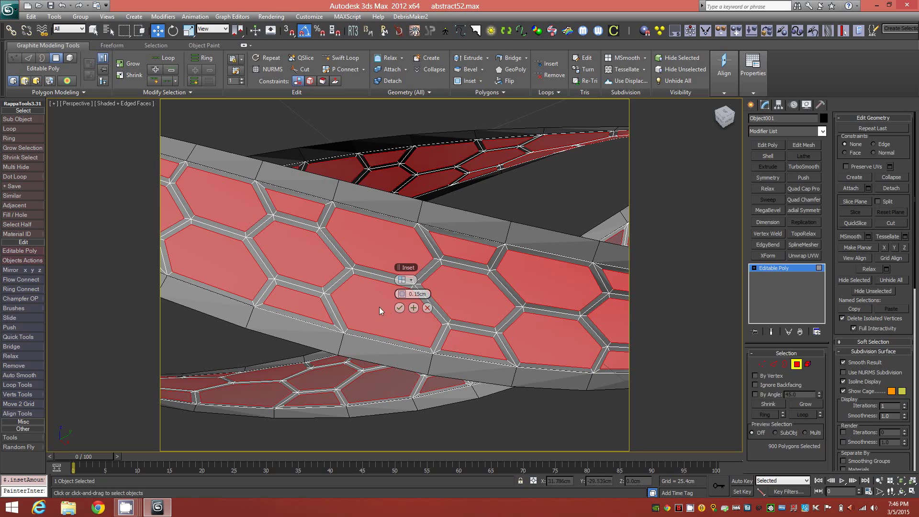
{"action": "left_click_drag", "start_coordinate": [403, 295], "coordinate": [400, 294]}
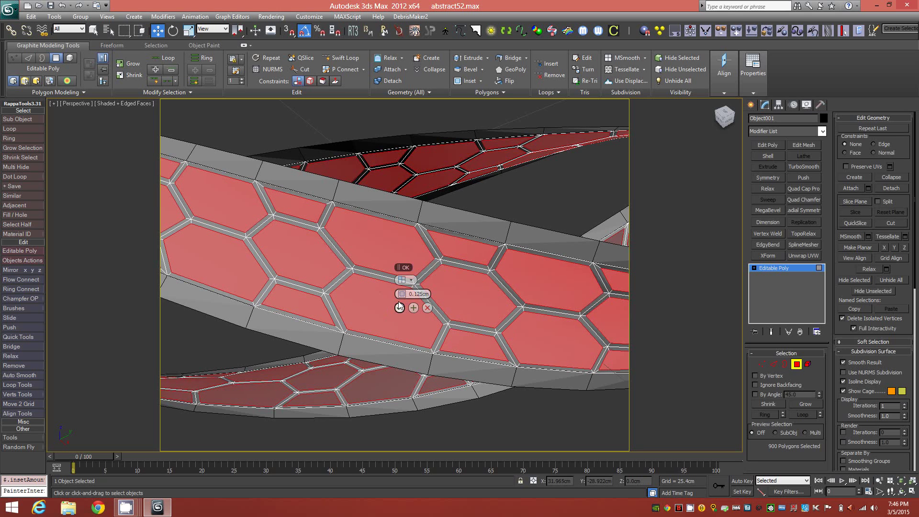
{"action": "left_click", "coordinate": [399, 307]}
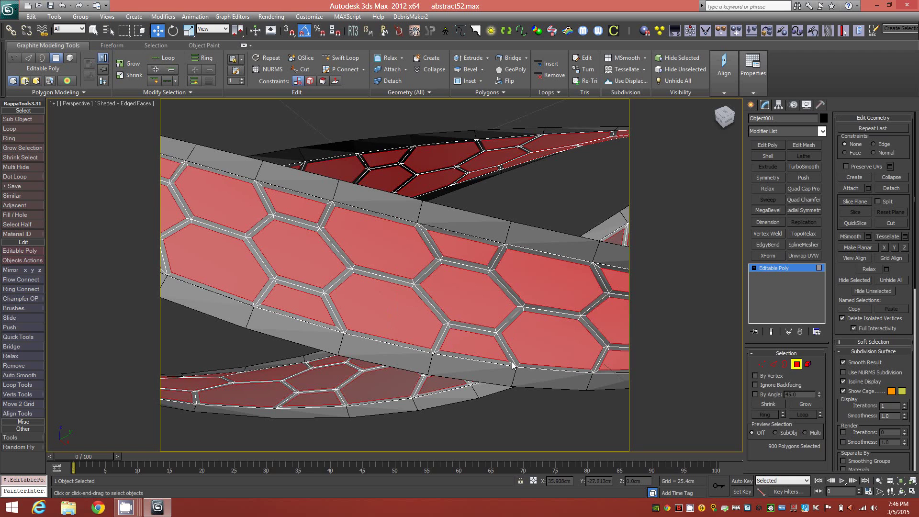
Step: Delete the selected inner hive polygons to perforate the bands
{"action": "middle_click_drag", "start_coordinate": [383, 344], "coordinate": [382, 345], "text": "alt"}
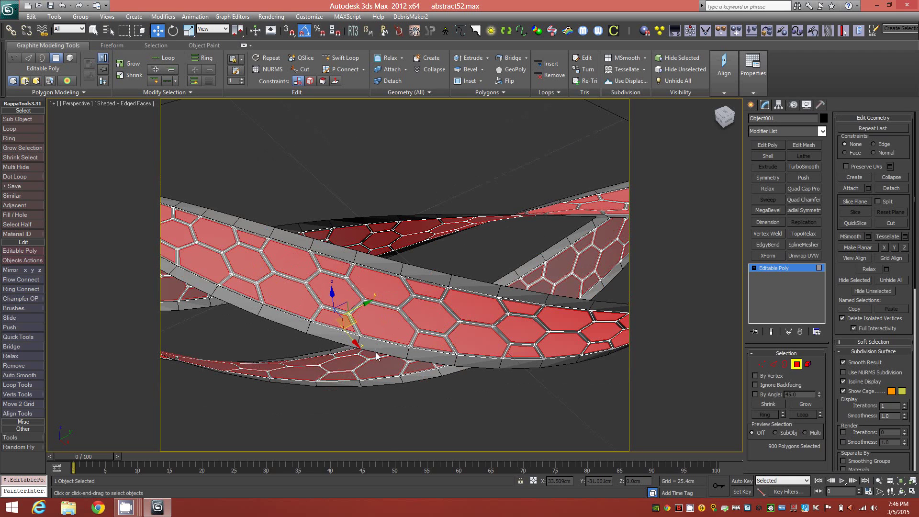
{"action": "key", "text": "Delete"}
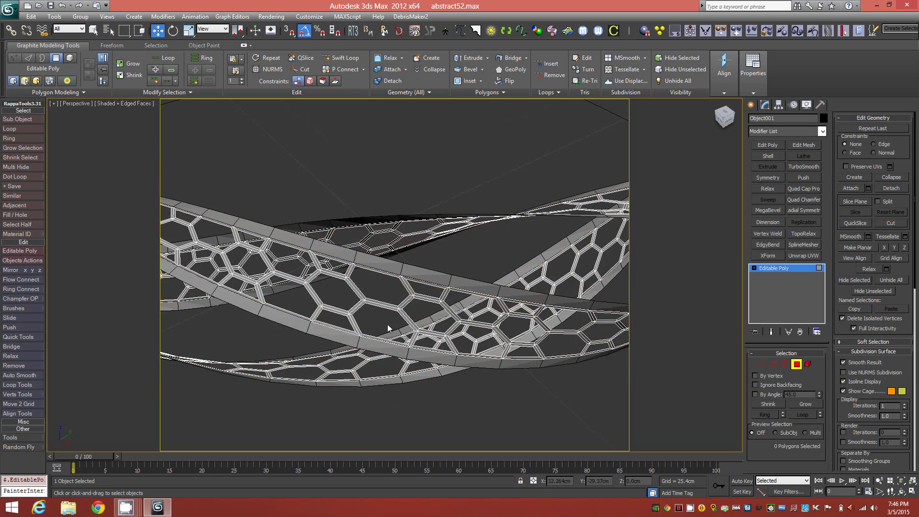
{"action": "mouse_move", "coordinate": [387, 323]}
{"action": "middle_mouse_down", "text": "alt"}
{"action": "mouse_move", "coordinate": [426, 327]}
{"action": "mouse_move", "coordinate": [381, 324]}
{"action": "mouse_move", "coordinate": [390, 326]}
{"action": "middle_mouse_up", "text": "alt"}
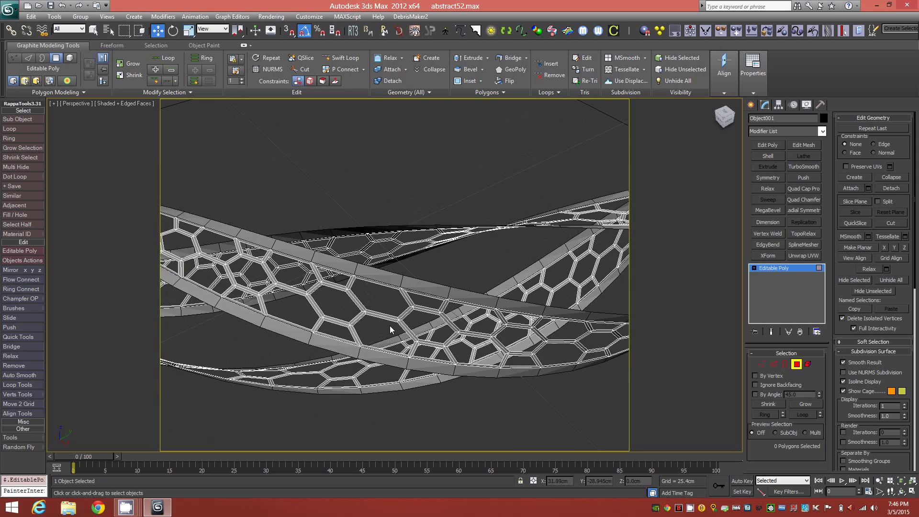
Step: Examine the perforated hive pattern up close and around the whole ring
{"action": "scroll", "coordinate": [373, 316], "scroll_direction": "up", "scroll_amount": 3}
{"action": "scroll", "coordinate": [374, 316], "scroll_direction": "down", "scroll_amount": 3}
{"action": "scroll", "coordinate": [375, 317], "scroll_direction": "down", "scroll_amount": 2}
{"action": "middle_click_drag", "start_coordinate": [338, 306], "coordinate": [477, 300], "text": "alt"}
{"action": "scroll", "coordinate": [492, 302], "scroll_direction": "down", "scroll_amount": 10}
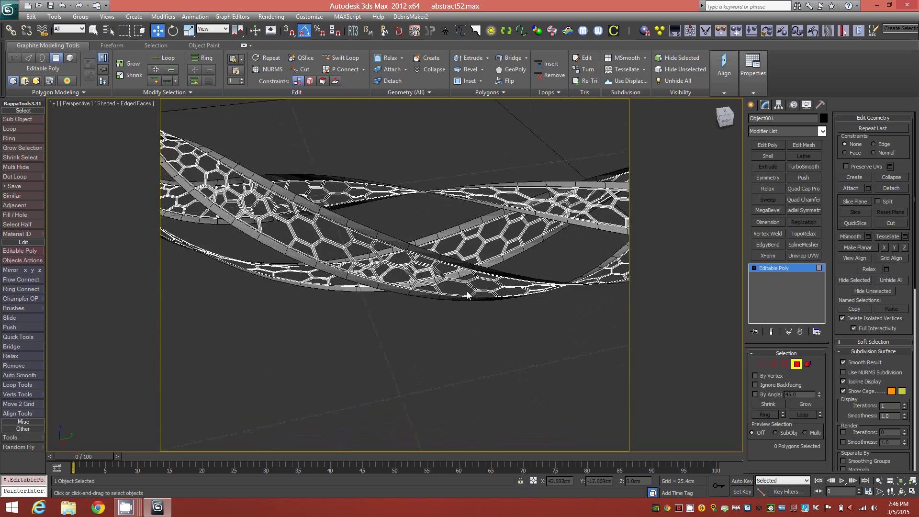
{"action": "middle_click_drag", "start_coordinate": [489, 302], "coordinate": [480, 333], "text": "alt"}
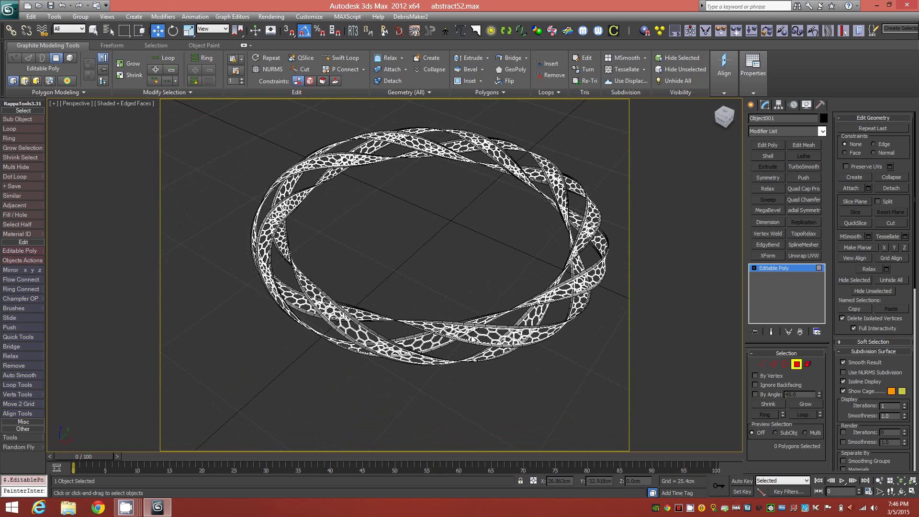
{"action": "scroll", "coordinate": [470, 338], "scroll_direction": "up", "scroll_amount": 10}
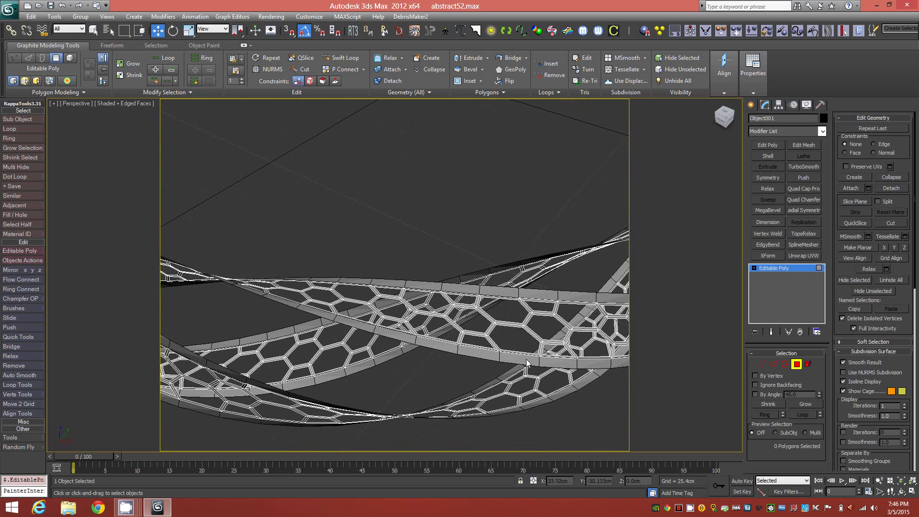
Step: Leave polygon editing and attach the border strips to the perforated hive object
{"action": "left_click", "coordinate": [797, 364]}
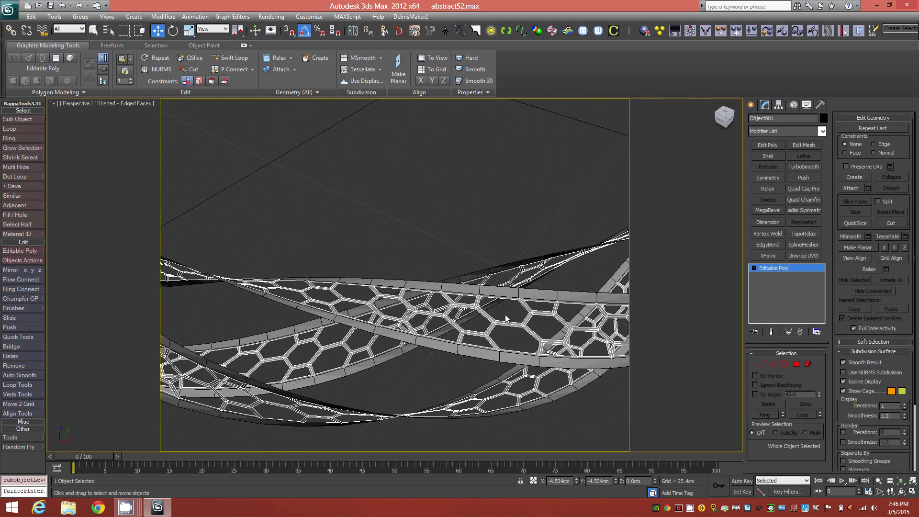
{"action": "left_click", "coordinate": [504, 290]}
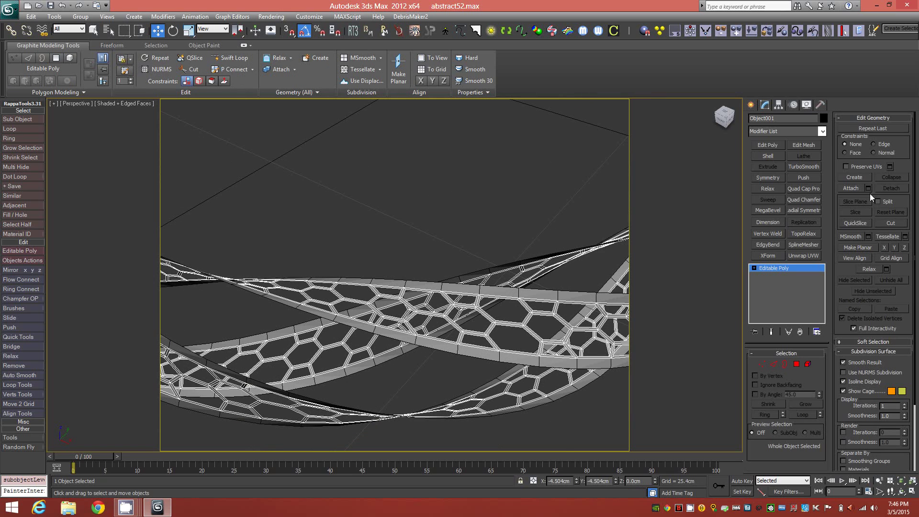
{"action": "left_click", "coordinate": [852, 189]}
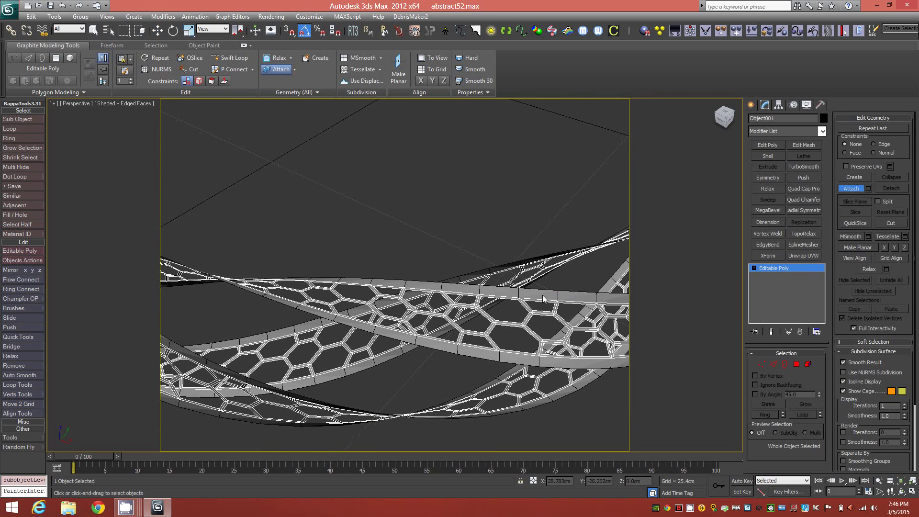
{"action": "left_click", "coordinate": [542, 295]}
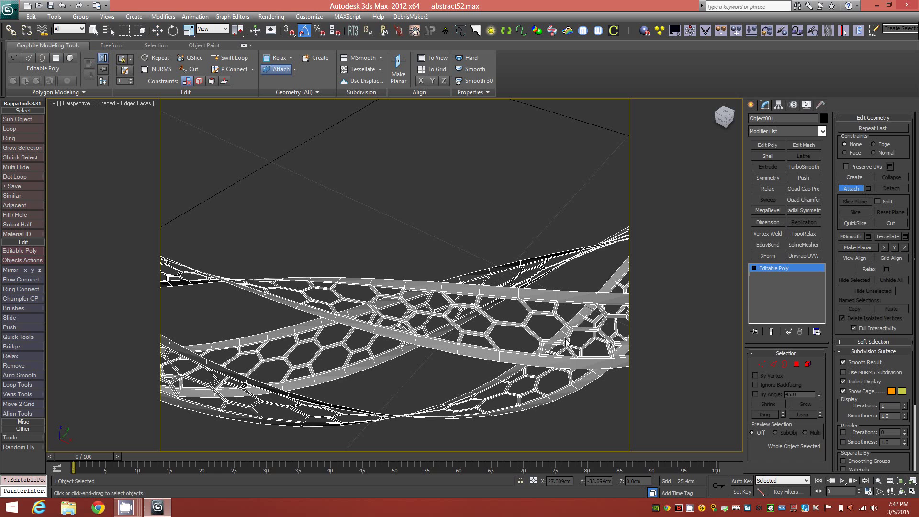
{"action": "left_click", "coordinate": [853, 188]}
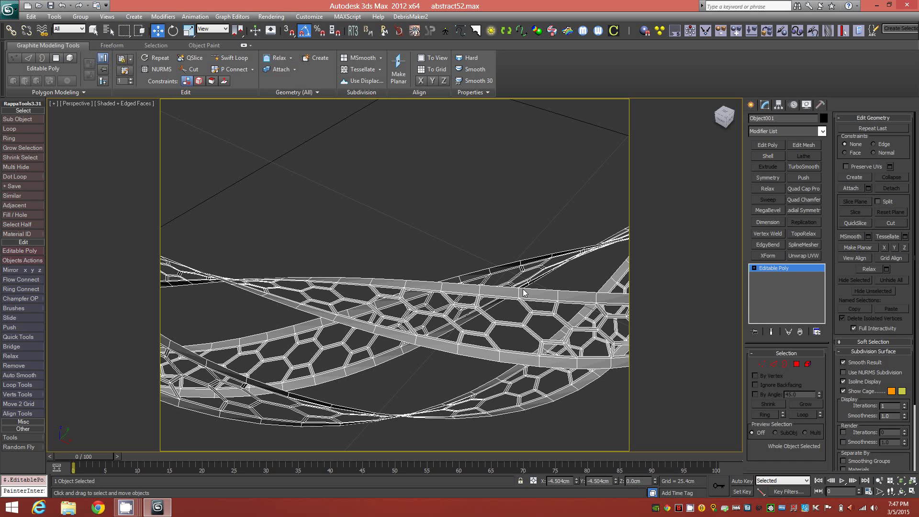
{"action": "middle_click_drag", "start_coordinate": [475, 323], "coordinate": [506, 324], "text": "alt"}
{"action": "middle_click_drag", "start_coordinate": [452, 309], "coordinate": [467, 326], "text": "alt"}
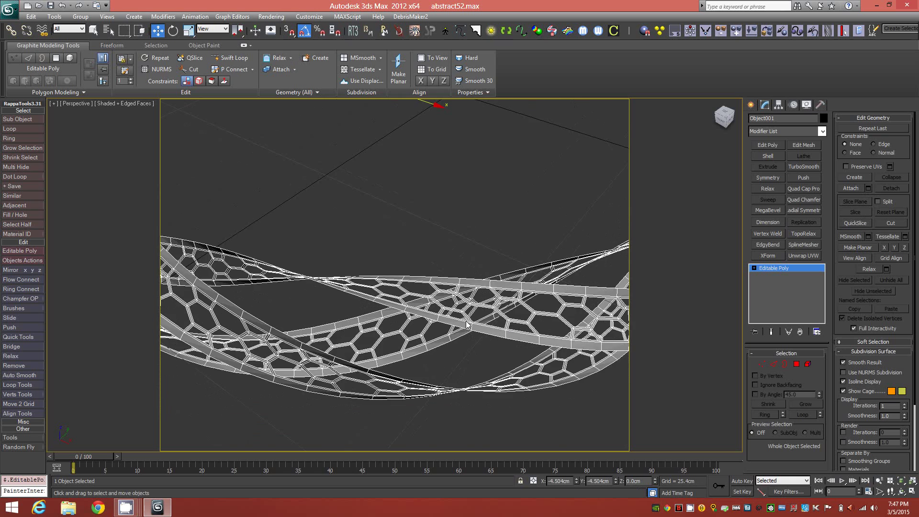
Step: Move the combined ring object up along Z by about 8.9 cm
{"action": "key", "text": "z"}
{"action": "mouse_move", "coordinate": [438, 214]}
{"action": "left_mouse_down"}
{"action": "mouse_move", "coordinate": [440, 185]}
{"action": "mouse_move", "coordinate": [442, 216]}
{"action": "mouse_move", "coordinate": [446, 201]}
{"action": "left_mouse_up"}
{"action": "middle_click_drag", "start_coordinate": [450, 286], "coordinate": [458, 292], "text": "alt"}
{"action": "scroll", "coordinate": [458, 293], "scroll_direction": "up", "scroll_amount": 2}
{"action": "scroll", "coordinate": [458, 293], "scroll_direction": "up", "scroll_amount": 3}
{"action": "middle_click_drag", "start_coordinate": [388, 317], "coordinate": [396, 315], "text": "alt"}
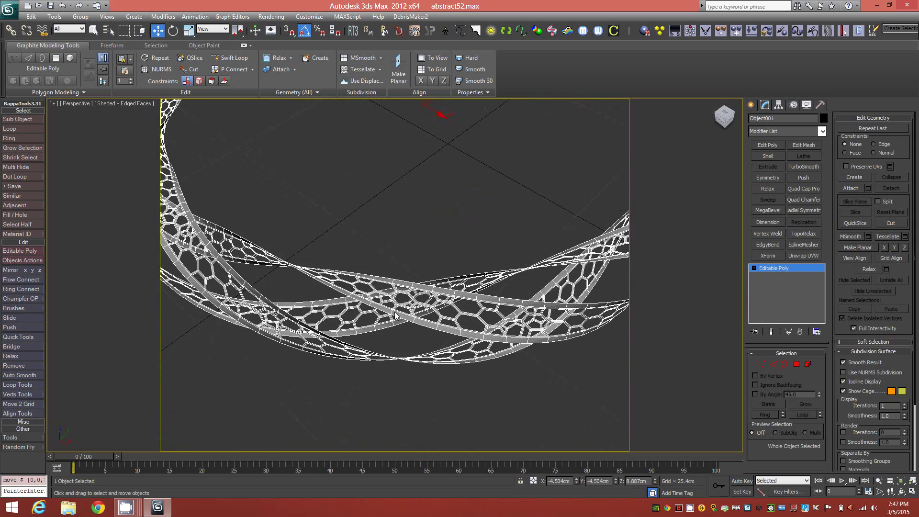
{"action": "scroll", "coordinate": [478, 302], "scroll_direction": "up", "scroll_amount": 2}
{"action": "scroll", "coordinate": [477, 302], "scroll_direction": "down", "scroll_amount": 2}
{"action": "scroll", "coordinate": [476, 302], "scroll_direction": "up", "scroll_amount": 2}
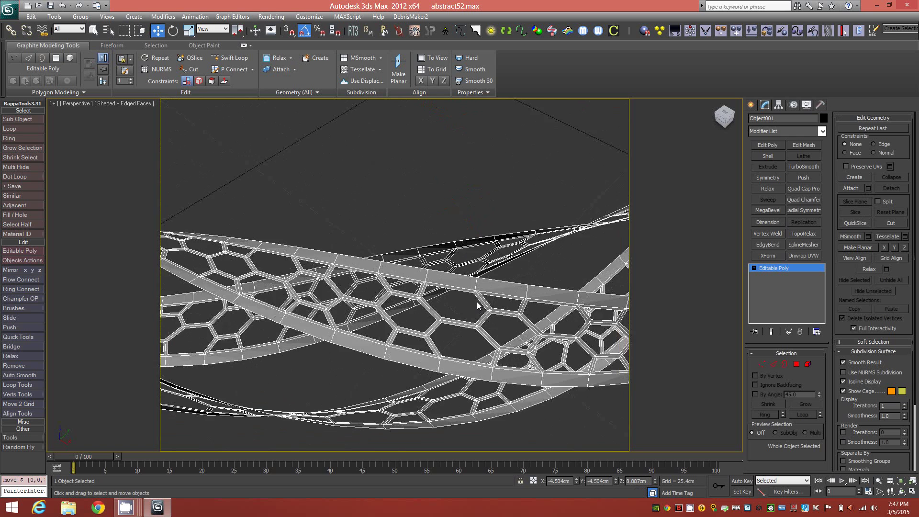
Step: Add a Vertex Weld modifier to the combined ring object
{"action": "scroll", "coordinate": [476, 300], "scroll_direction": "up", "scroll_amount": 3}
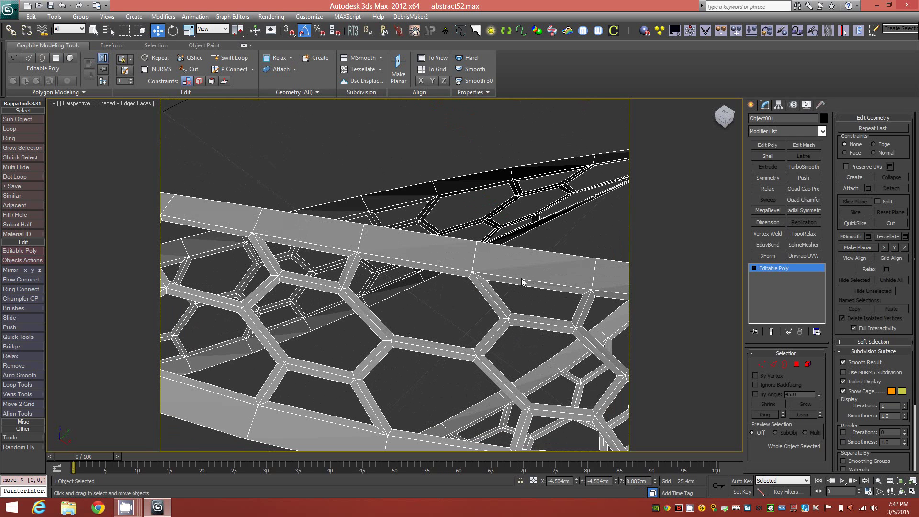
{"action": "scroll", "coordinate": [469, 292], "scroll_direction": "down", "scroll_amount": 6}
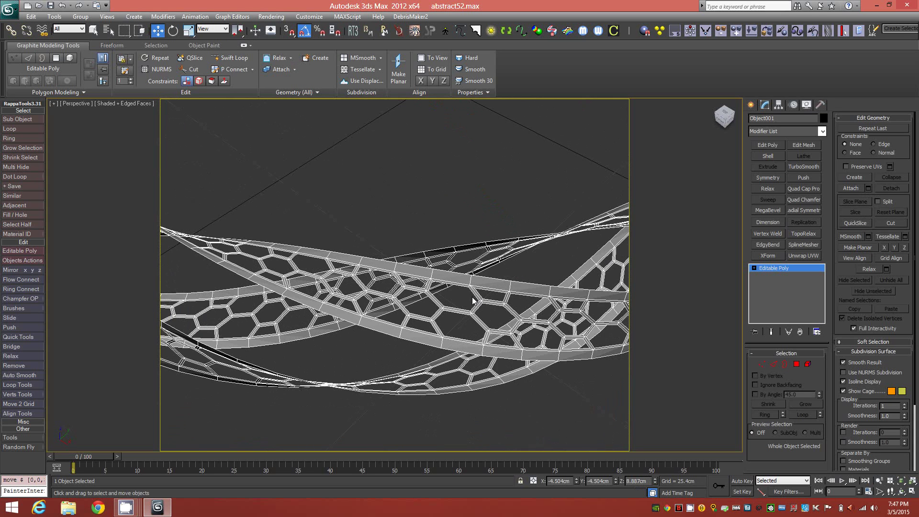
{"action": "scroll", "coordinate": [479, 321], "scroll_direction": "up", "scroll_amount": 4}
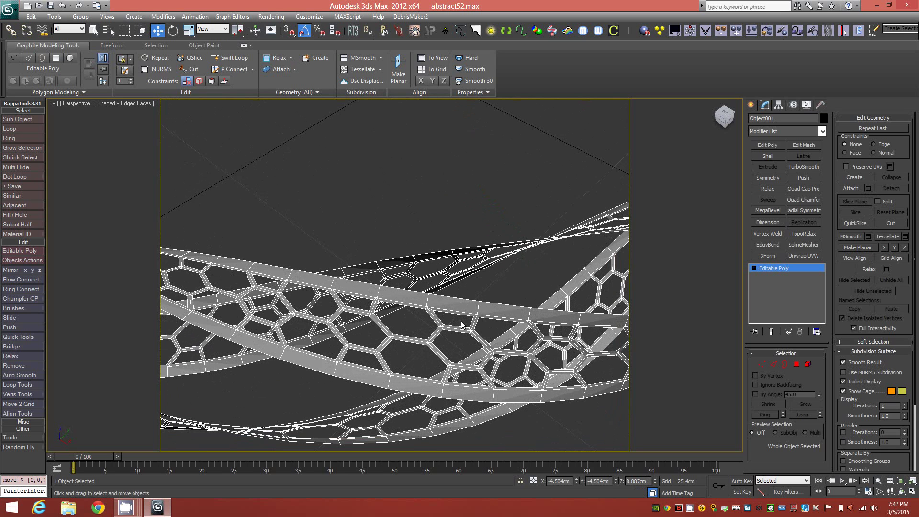
{"action": "left_click", "coordinate": [821, 132]}
{"action": "left_click_drag", "start_coordinate": [822, 158], "coordinate": [818, 433]}
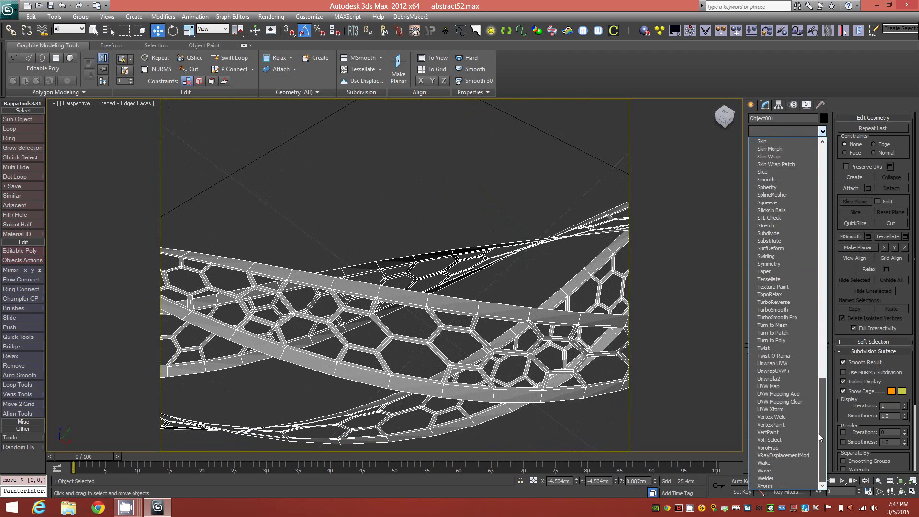
{"action": "left_click", "coordinate": [799, 416]}
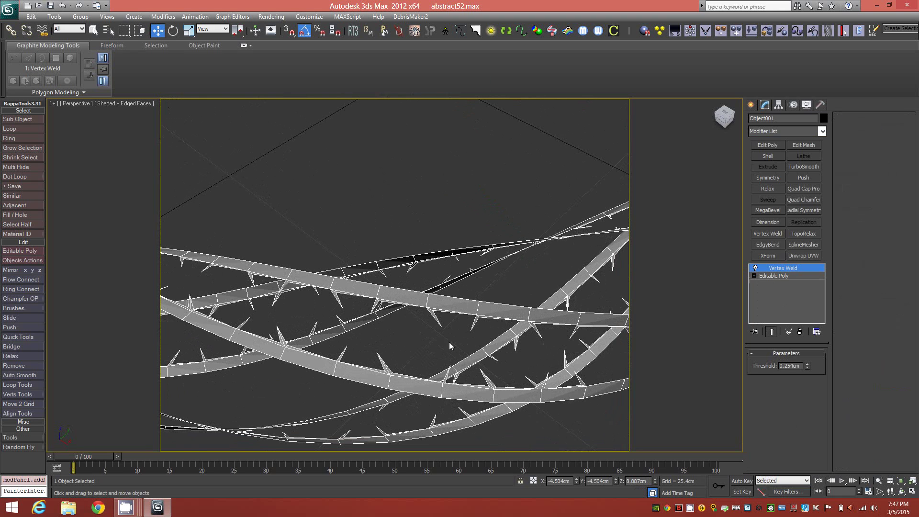
Step: Try Vertex Weld thresholds of 0.051 cm and 0 cm, checking the hive pattern on the bands
{"action": "scroll", "coordinate": [409, 335], "scroll_direction": "down", "scroll_amount": 4}
{"action": "middle_click_drag", "start_coordinate": [400, 319], "coordinate": [486, 317], "text": "alt"}
{"action": "key", "text": "shift+z"}
{"action": "key", "text": "shift+y"}
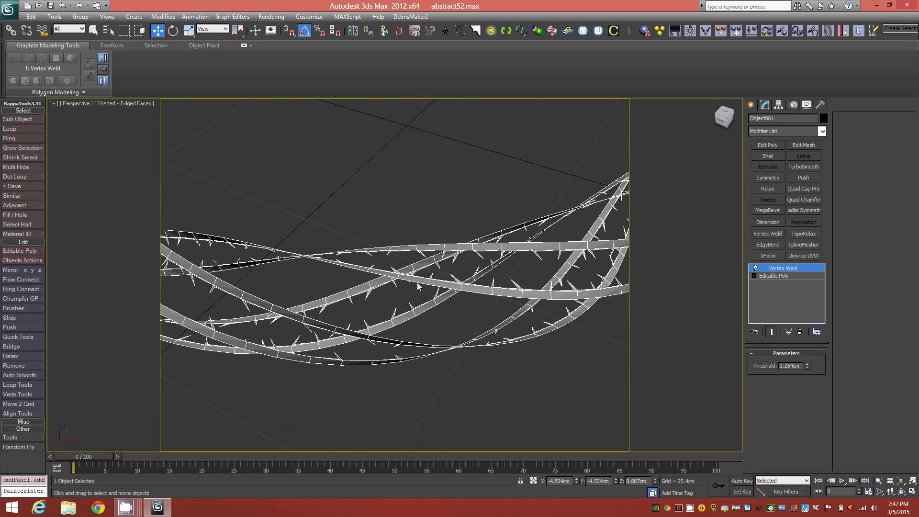
{"action": "left_click_drag", "start_coordinate": [806, 367], "coordinate": [808, 370]}
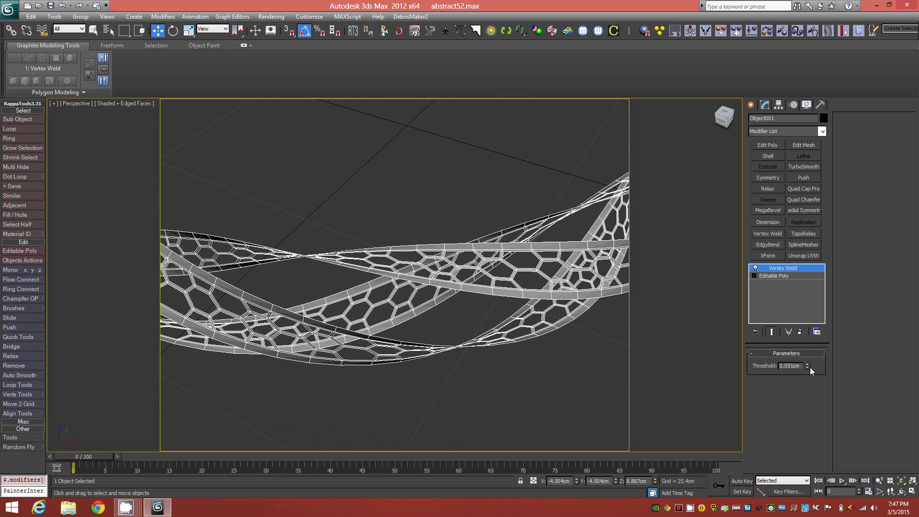
{"action": "middle_click_drag", "start_coordinate": [431, 330], "coordinate": [366, 317], "text": "alt"}
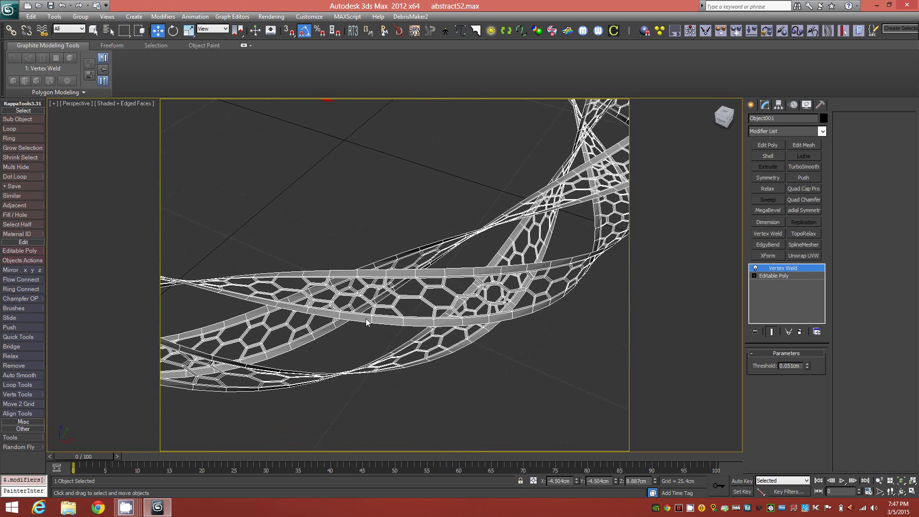
{"action": "scroll", "coordinate": [435, 300], "scroll_direction": "up", "scroll_amount": 5}
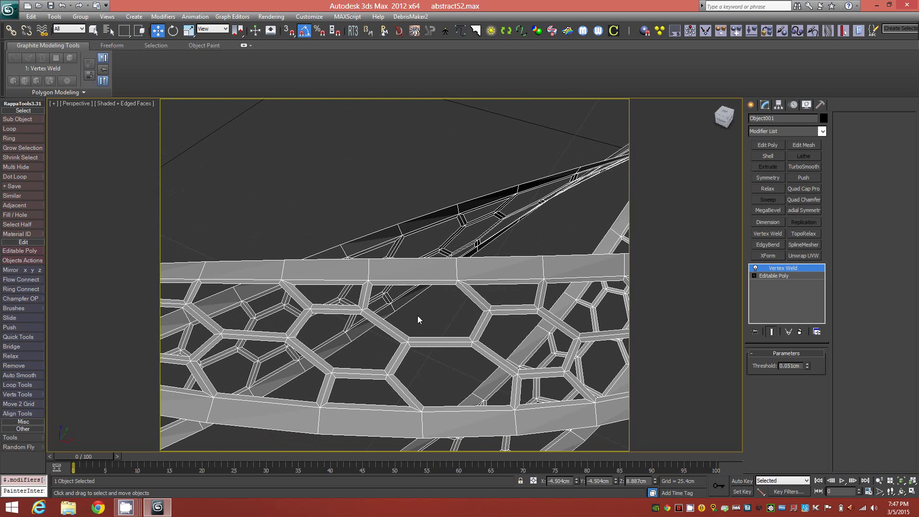
{"action": "left_click_drag", "start_coordinate": [807, 366], "coordinate": [807, 381]}
{"action": "scroll", "coordinate": [366, 332], "scroll_direction": "down", "scroll_amount": 6}
{"action": "middle_click_drag", "start_coordinate": [387, 347], "coordinate": [323, 350], "text": "alt"}
{"action": "scroll", "coordinate": [324, 347], "scroll_direction": "up", "scroll_amount": 4}
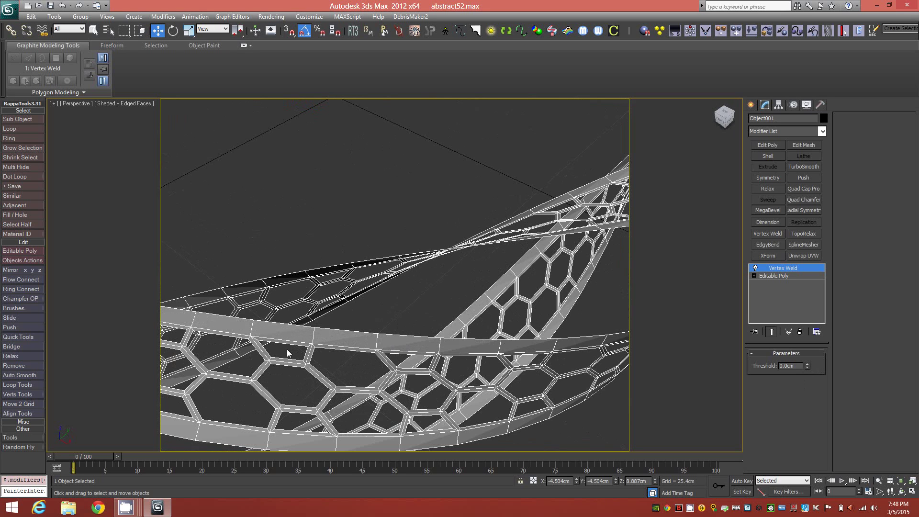
Step: Set the Vertex Weld threshold to 0.102 cm and collapse the ring's whole modifier stack
{"action": "left_click", "coordinate": [808, 364]}
{"action": "left_click", "coordinate": [808, 363]}
{"action": "left_click", "coordinate": [808, 363]}
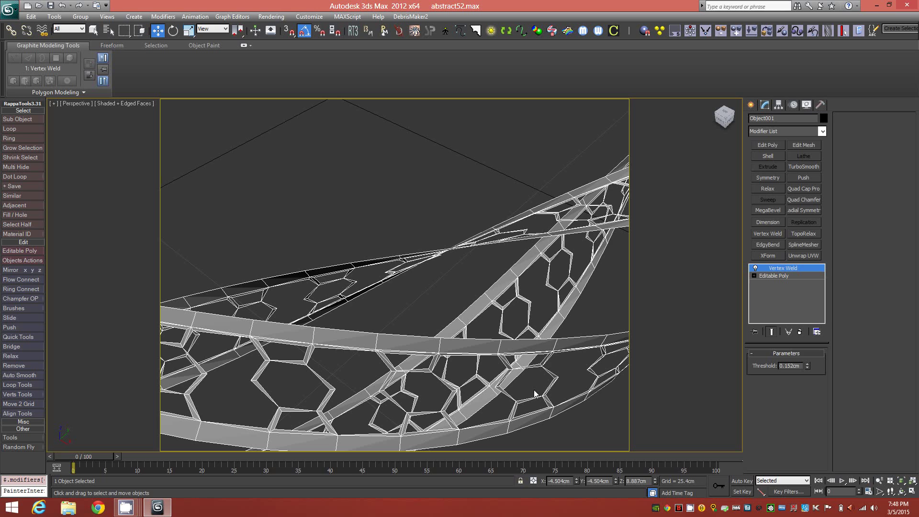
{"action": "left_click", "coordinate": [809, 367]}
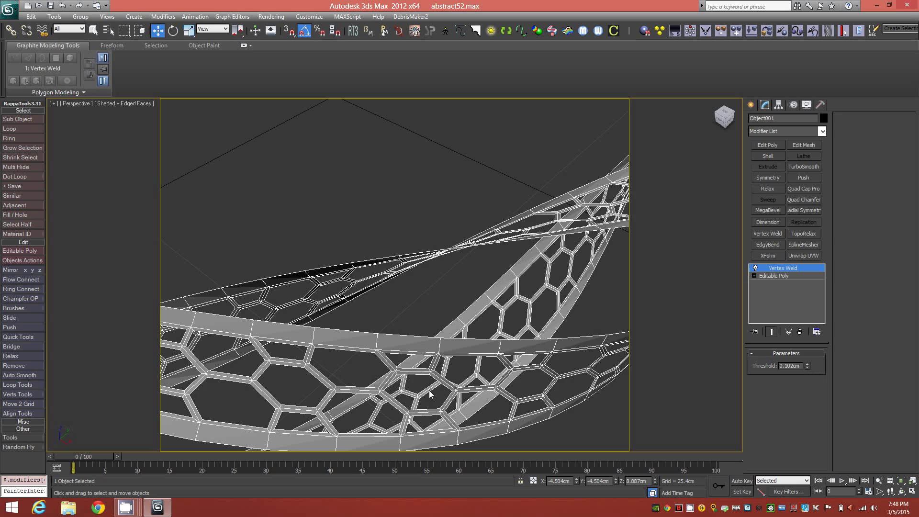
{"action": "middle_click_drag", "start_coordinate": [308, 350], "coordinate": [435, 319], "text": "alt"}
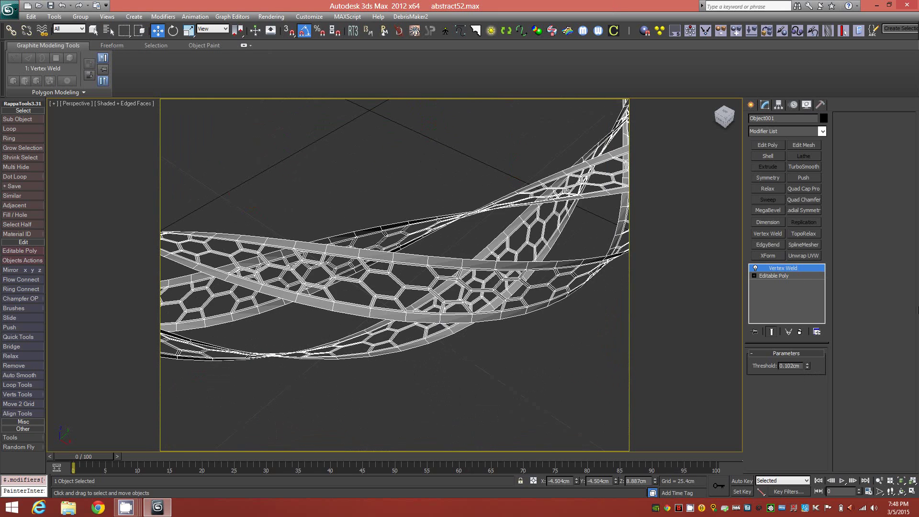
{"action": "right_click", "coordinate": [788, 268]}
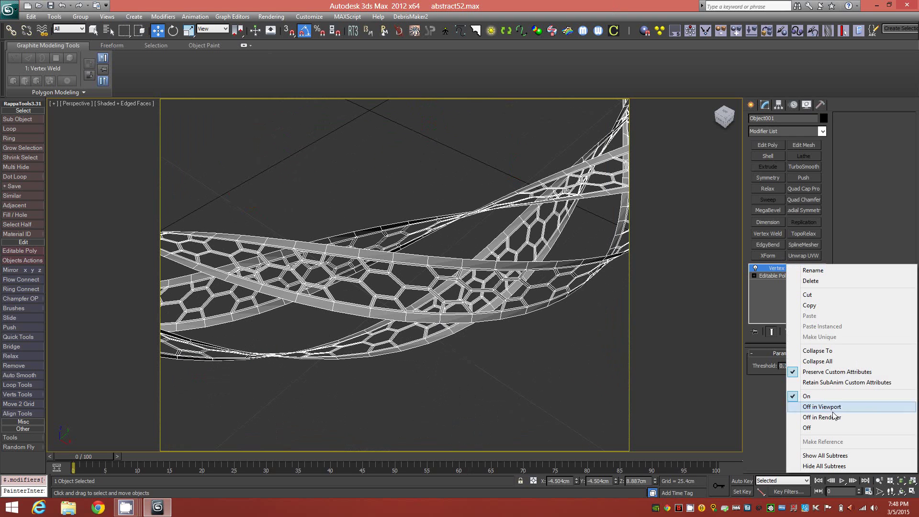
{"action": "left_click", "coordinate": [831, 361]}
Step: Thicken the ring with a Shell modifier using an outer amount of 0.711 cm
{"action": "middle_click_drag", "start_coordinate": [531, 380], "coordinate": [399, 306], "text": "alt"}
{"action": "scroll", "coordinate": [349, 310], "scroll_direction": "up", "scroll_amount": 2}
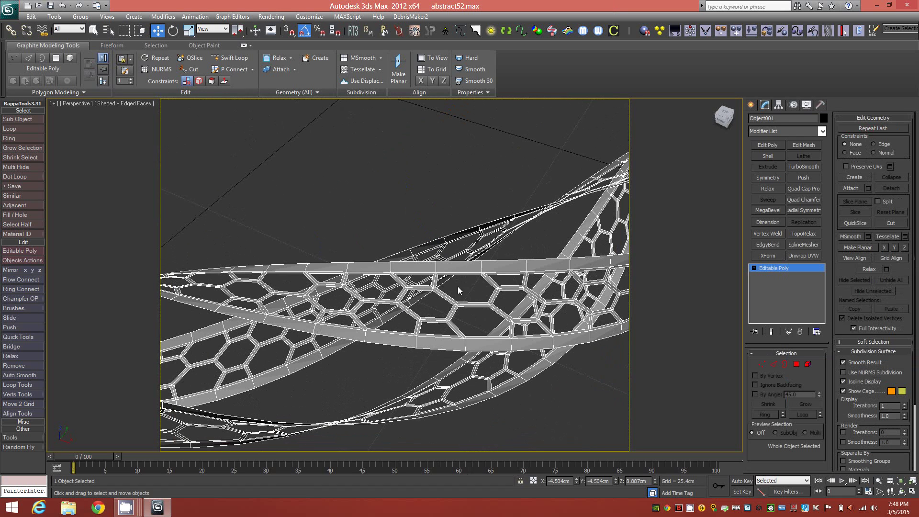
{"action": "middle_click_drag", "start_coordinate": [333, 279], "coordinate": [356, 287], "text": "alt"}
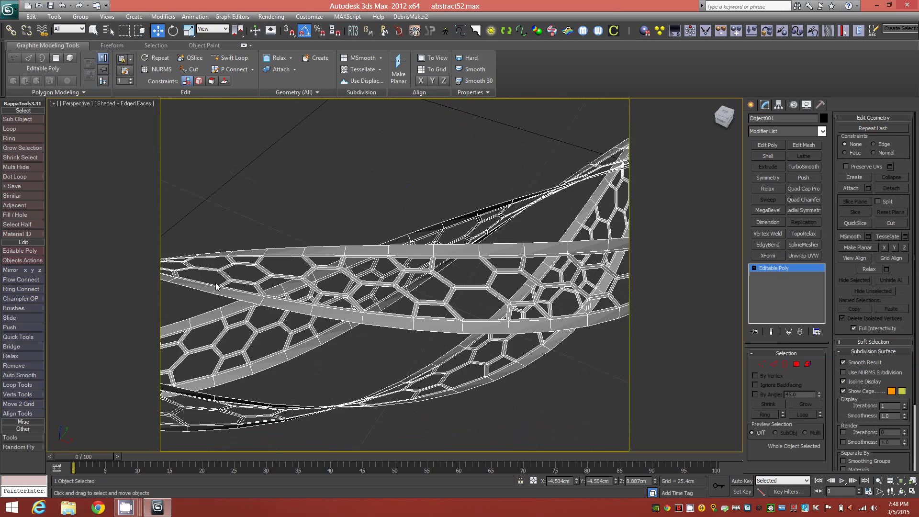
{"action": "mouse_move", "coordinate": [428, 305]}
{"action": "middle_mouse_down", "text": "alt"}
{"action": "mouse_move", "coordinate": [460, 307]}
{"action": "mouse_move", "coordinate": [442, 304]}
{"action": "middle_mouse_up", "text": "alt"}
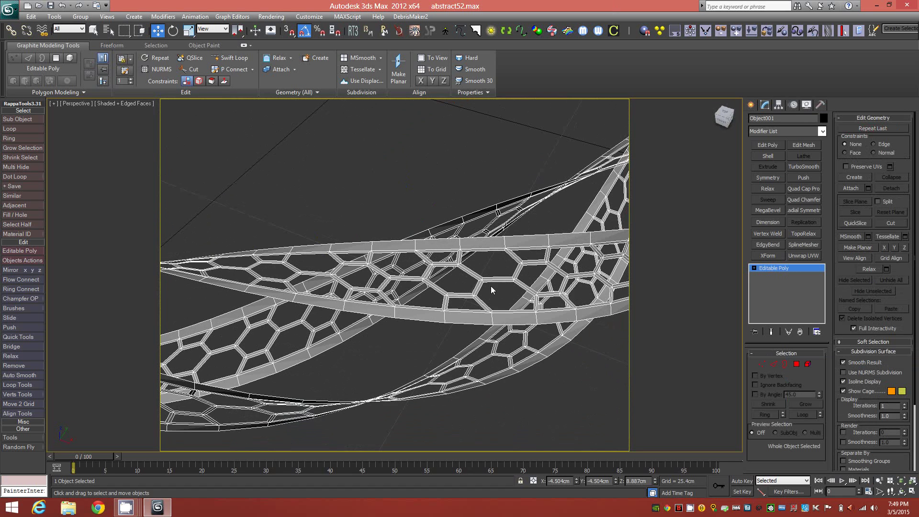
{"action": "left_click", "coordinate": [769, 156]}
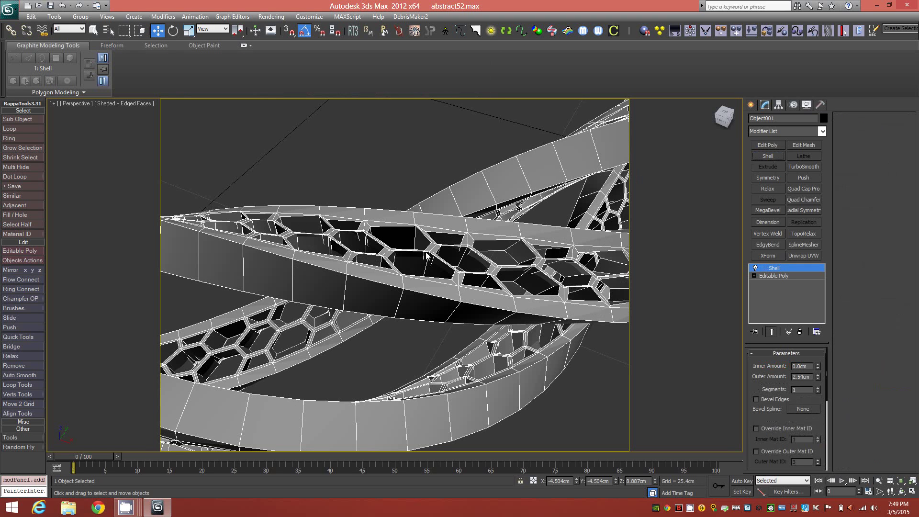
{"action": "scroll", "coordinate": [455, 252], "scroll_direction": "down", "scroll_amount": 2}
{"action": "scroll", "coordinate": [470, 268], "scroll_direction": "down", "scroll_amount": 2}
{"action": "middle_click_drag", "start_coordinate": [529, 274], "coordinate": [514, 284], "text": "alt"}
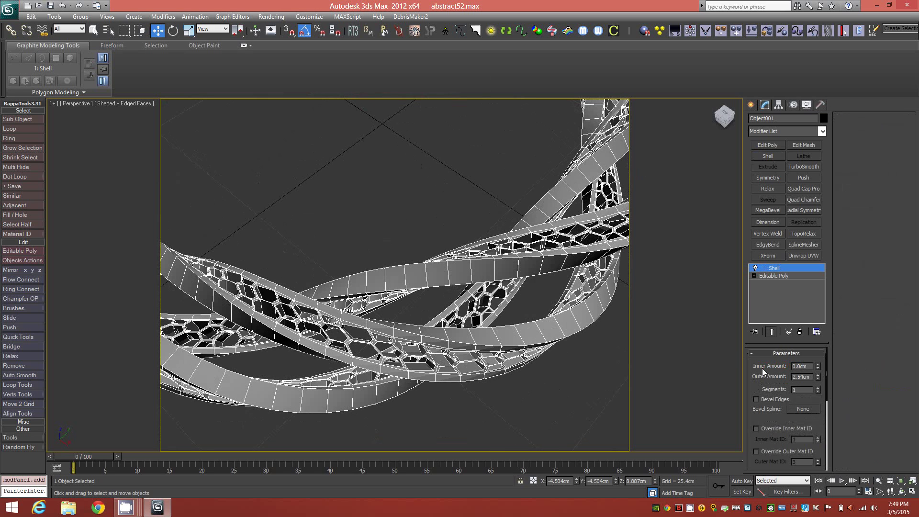
{"action": "left_click_drag", "start_coordinate": [821, 386], "coordinate": [816, 412]}
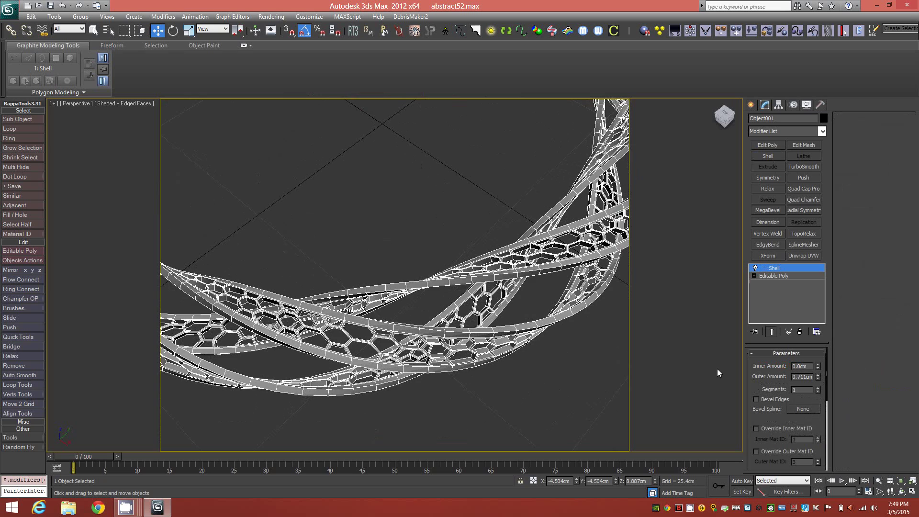
Step: Examine the shell thickness of the bands and borders up close and around the ring
{"action": "middle_click_drag", "start_coordinate": [404, 333], "coordinate": [378, 306], "text": "alt"}
{"action": "scroll", "coordinate": [379, 276], "scroll_direction": "down", "scroll_amount": 5}
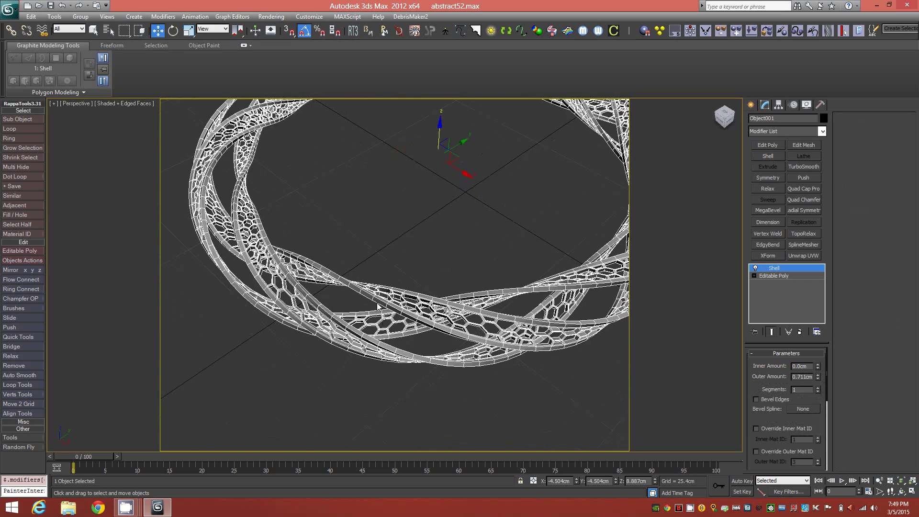
{"action": "scroll", "coordinate": [378, 306], "scroll_direction": "up", "scroll_amount": 5}
{"action": "scroll", "coordinate": [383, 311], "scroll_direction": "up", "scroll_amount": 1}
{"action": "scroll", "coordinate": [385, 314], "scroll_direction": "down", "scroll_amount": 2}
{"action": "scroll", "coordinate": [439, 321], "scroll_direction": "up", "scroll_amount": 2}
{"action": "middle_click_drag", "start_coordinate": [438, 322], "coordinate": [454, 314], "text": "alt"}
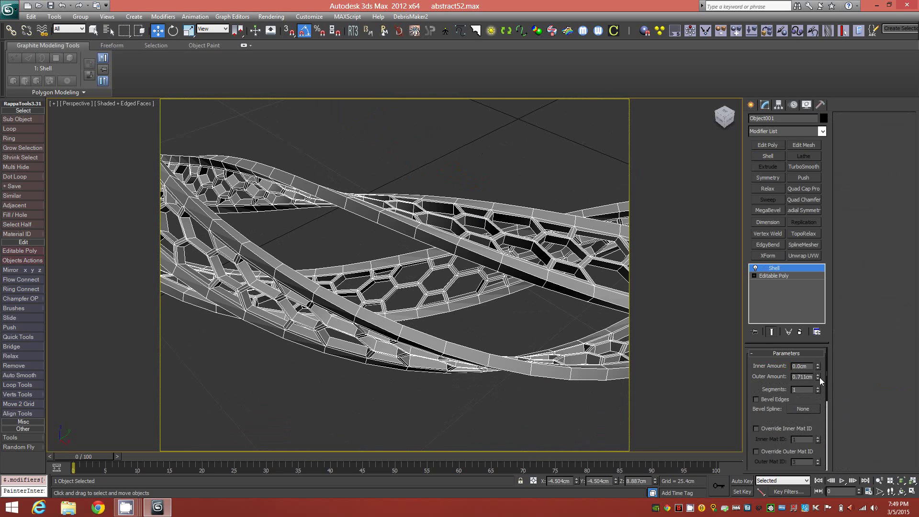
{"action": "left_click_drag", "start_coordinate": [819, 377], "coordinate": [820, 373]}
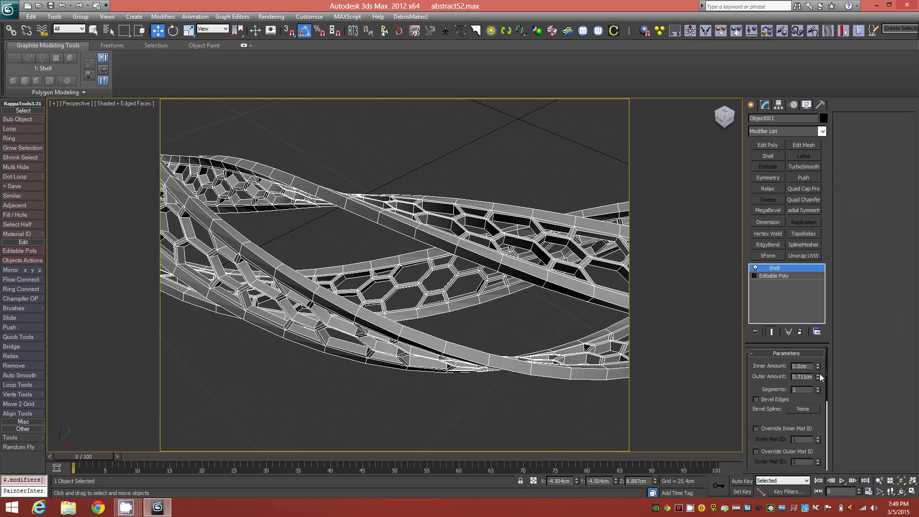
{"action": "scroll", "coordinate": [463, 343], "scroll_direction": "down", "scroll_amount": 6}
{"action": "scroll", "coordinate": [463, 344], "scroll_direction": "up", "scroll_amount": 2}
{"action": "middle_click_drag", "start_coordinate": [464, 343], "coordinate": [420, 352], "text": "alt"}
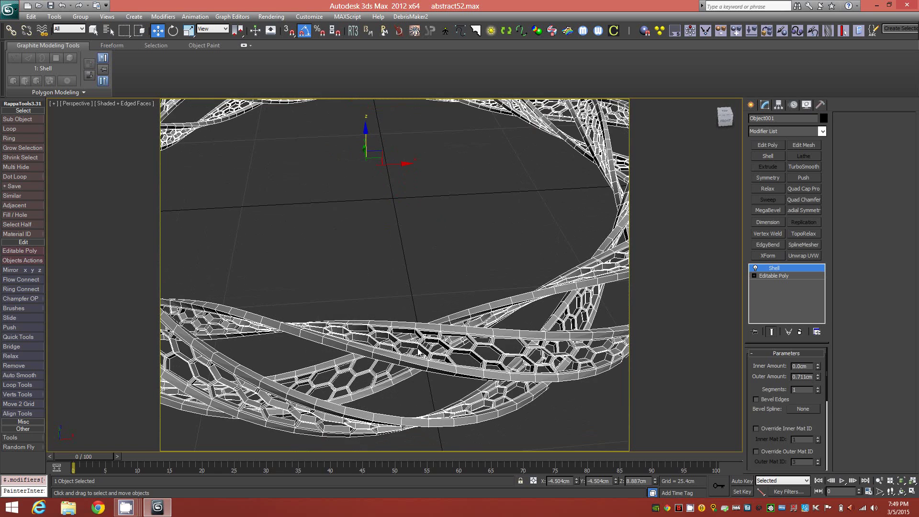
{"action": "mouse_move", "coordinate": [470, 295]}
{"action": "middle_mouse_down", "text": "alt"}
{"action": "mouse_move", "coordinate": [453, 297]}
{"action": "mouse_move", "coordinate": [471, 301]}
{"action": "middle_mouse_up", "text": "alt"}
Step: Collapse the Shell modifier into the ring and convert the resulting mesh to an Editable Poly
{"action": "right_click", "coordinate": [789, 270]}
{"action": "left_click", "coordinate": [845, 352]}
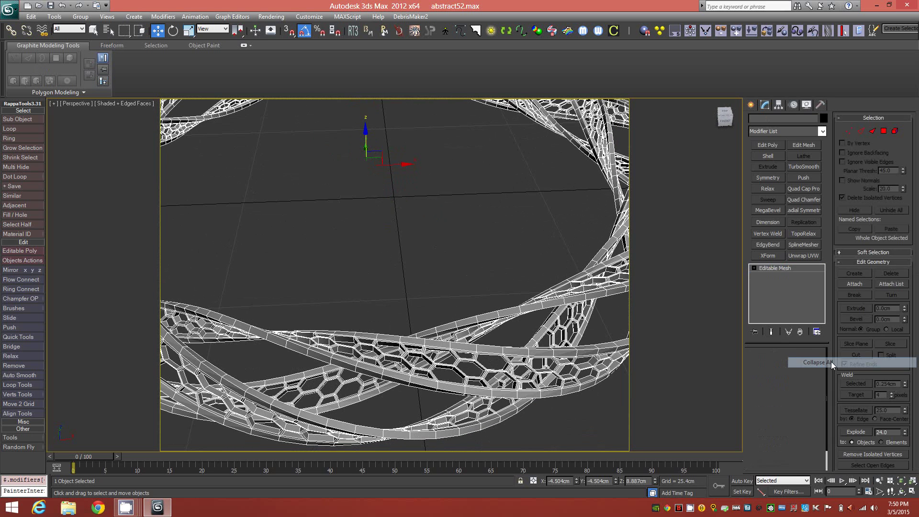
{"action": "right_click", "coordinate": [791, 265]}
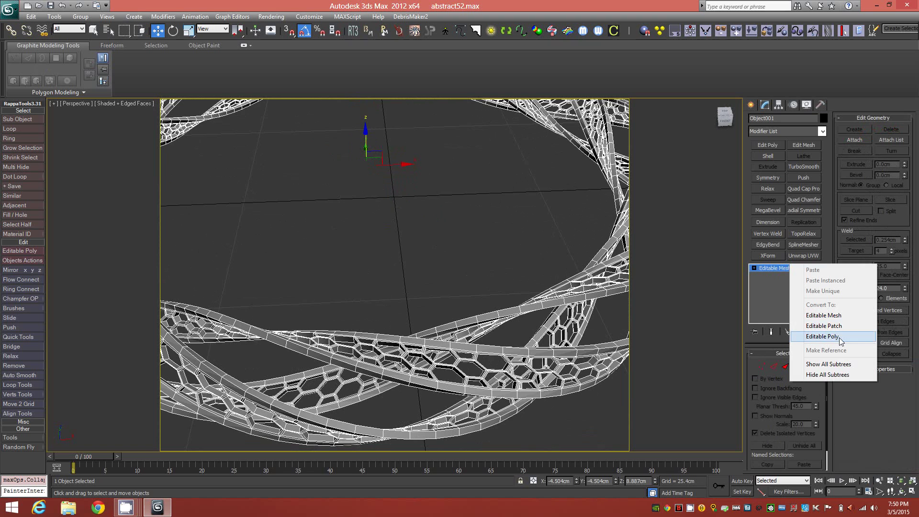
{"action": "left_click", "coordinate": [814, 341]}
{"action": "left_click", "coordinate": [790, 268]}
Step: Examine the thickened ring's hive bands and borders from several angles and distances
{"action": "middle_click_drag", "start_coordinate": [329, 345], "coordinate": [352, 326], "text": "alt"}
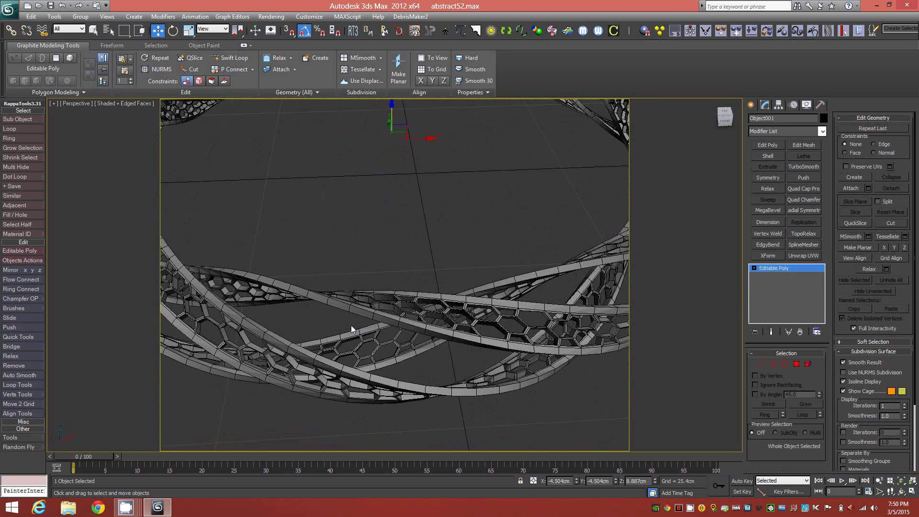
{"action": "middle_click_drag", "start_coordinate": [476, 330], "coordinate": [376, 315], "text": "alt"}
{"action": "middle_click_drag", "start_coordinate": [433, 310], "coordinate": [327, 327], "text": "alt"}
{"action": "scroll", "coordinate": [391, 341], "scroll_direction": "down", "scroll_amount": 4}
{"action": "scroll", "coordinate": [372, 342], "scroll_direction": "up", "scroll_amount": 6}
{"action": "scroll", "coordinate": [414, 388], "scroll_direction": "down", "scroll_amount": 4}
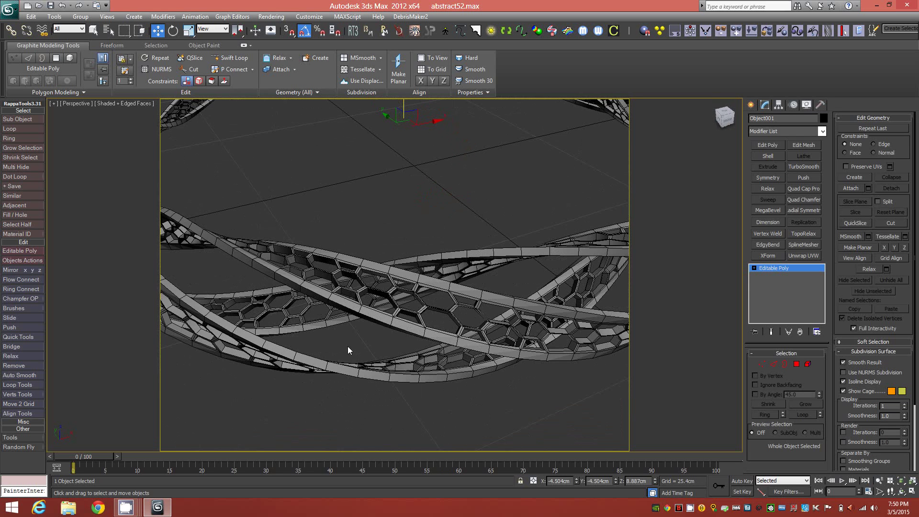
{"action": "middle_click_drag", "start_coordinate": [230, 326], "coordinate": [338, 329], "text": "alt"}
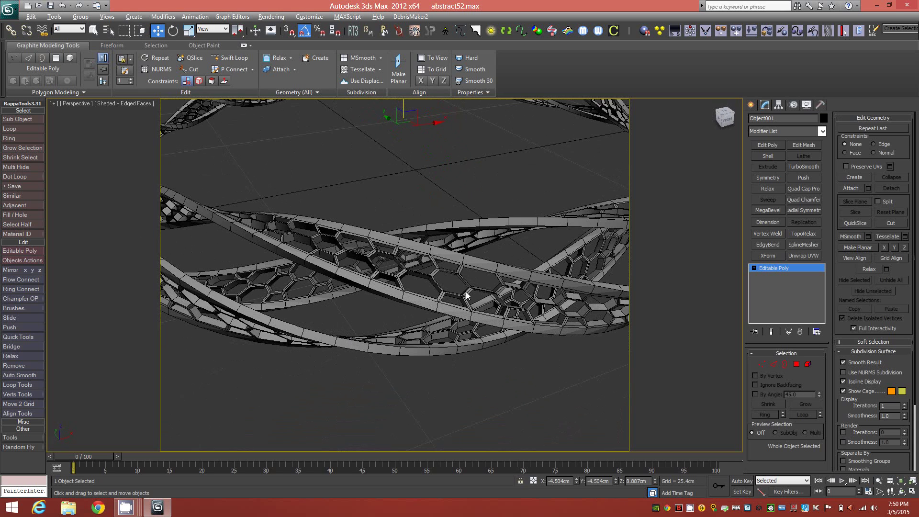
{"action": "scroll", "coordinate": [424, 293], "scroll_direction": "down", "scroll_amount": 10}
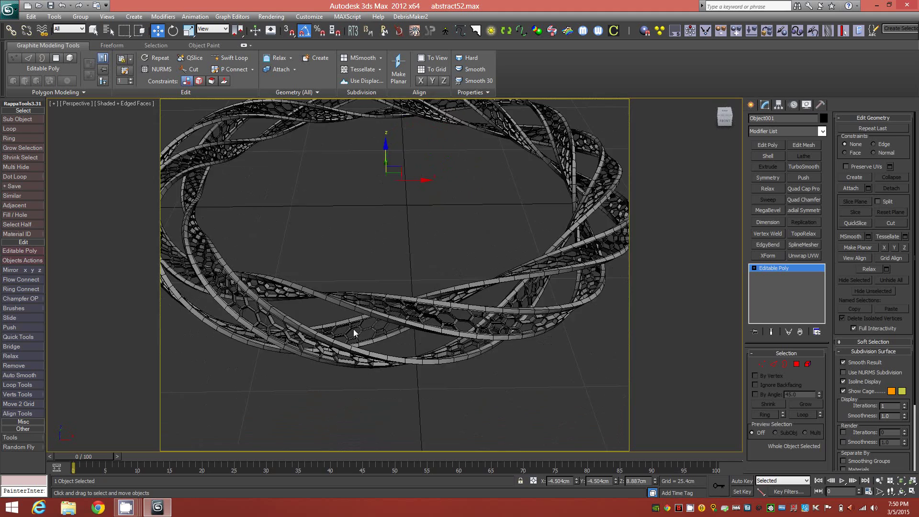
{"action": "scroll", "coordinate": [355, 335], "scroll_direction": "up", "scroll_amount": 5}
{"action": "middle_click_drag", "start_coordinate": [367, 328], "coordinate": [335, 287], "text": "alt"}
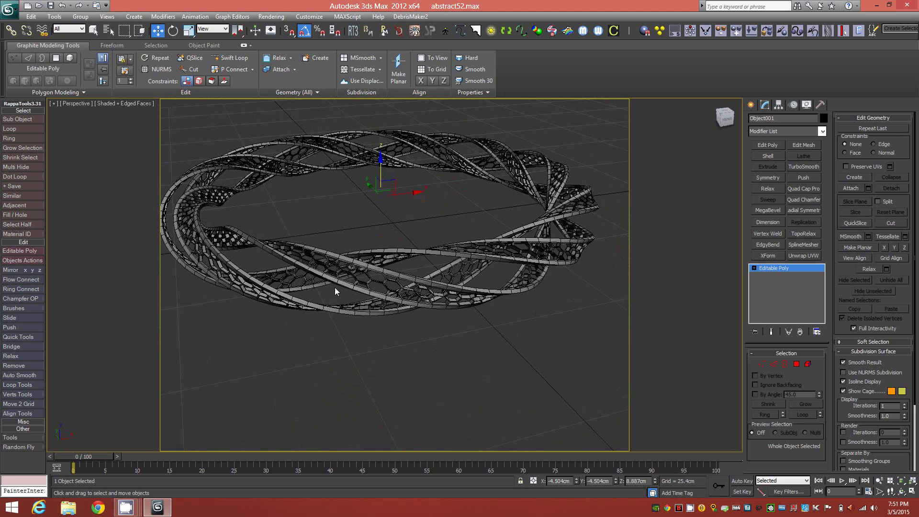
{"action": "scroll", "coordinate": [334, 288], "scroll_direction": "up", "scroll_amount": 5}
{"action": "scroll", "coordinate": [355, 300], "scroll_direction": "up", "scroll_amount": 3}
{"action": "scroll", "coordinate": [413, 308], "scroll_direction": "up", "scroll_amount": 3}
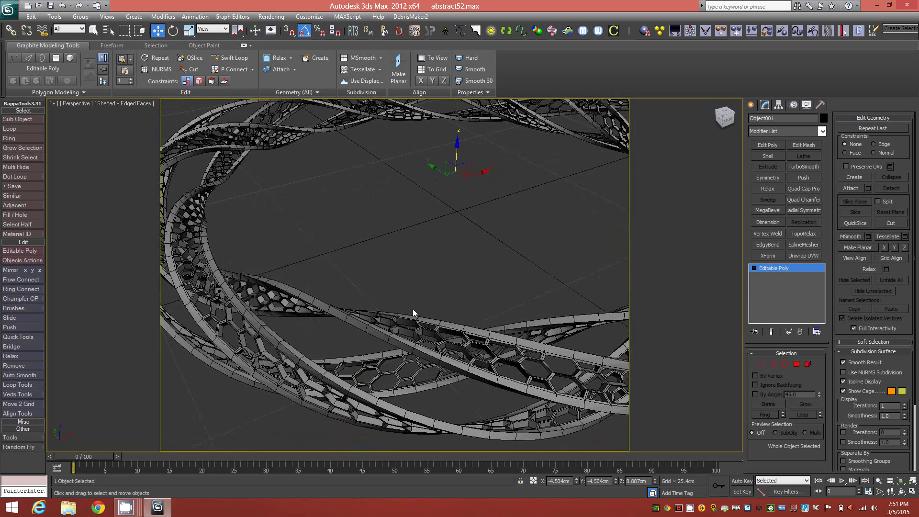
{"action": "scroll", "coordinate": [412, 309], "scroll_direction": "down", "scroll_amount": 2}
{"action": "scroll", "coordinate": [469, 349], "scroll_direction": "down", "scroll_amount": 1}
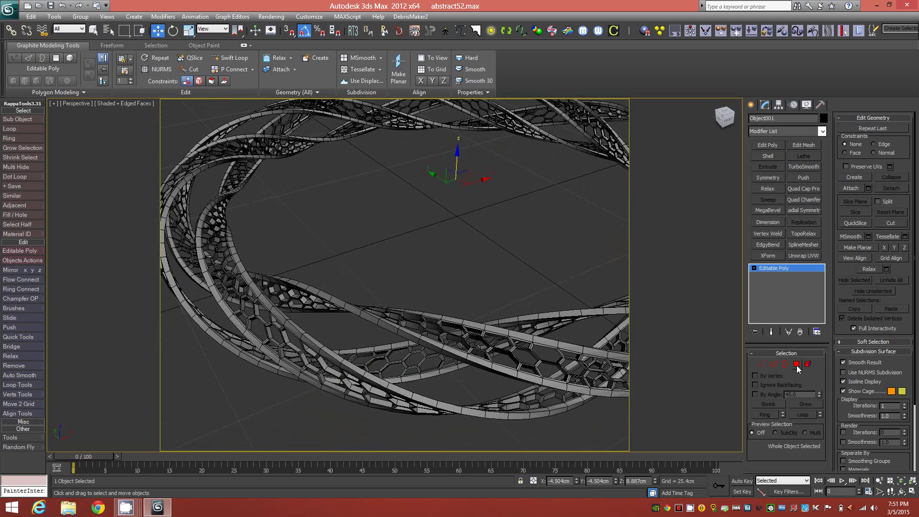
Step: Select the full polygon loop along one face of a border strip in polygon mode
{"action": "left_click", "coordinate": [797, 365]}
{"action": "left_click", "coordinate": [452, 355]}
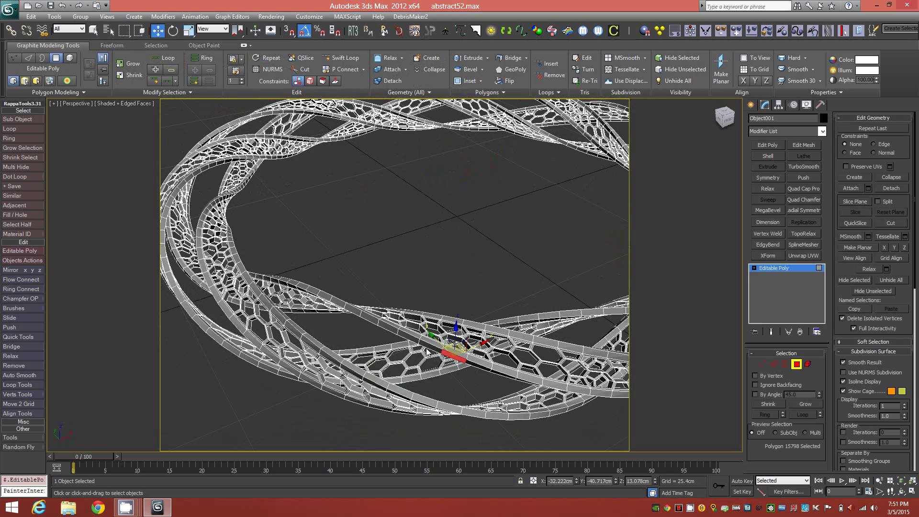
{"action": "left_click", "coordinate": [428, 356], "text": "shift"}
{"action": "mouse_move", "coordinate": [458, 356]}
{"action": "middle_mouse_down", "text": "alt"}
{"action": "mouse_move", "coordinate": [440, 356]}
{"action": "mouse_move", "coordinate": [455, 356]}
{"action": "middle_mouse_up", "text": "alt"}
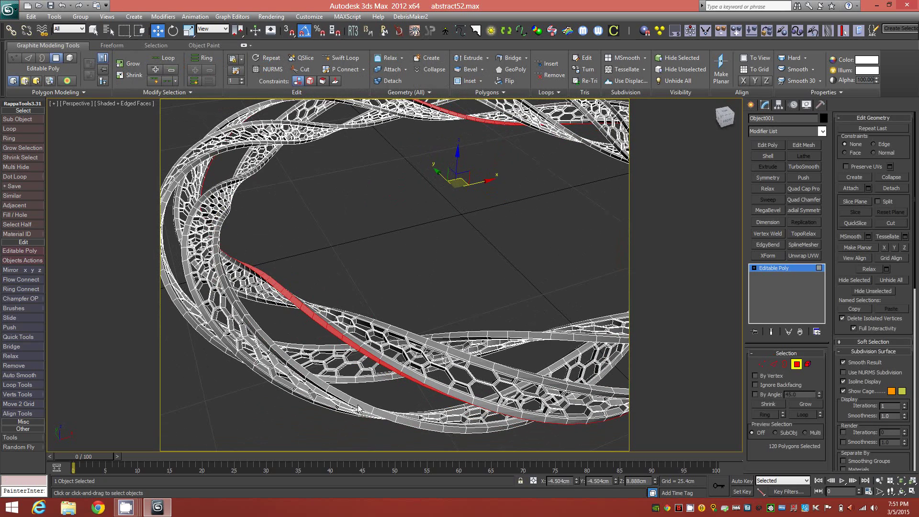
Step: Add the facing loop on the neighbouring border strip to the selection and bridge the two polygon loops
{"action": "left_click", "coordinate": [356, 408], "text": "ctrl"}
{"action": "left_click", "coordinate": [337, 396], "text": "shift"}
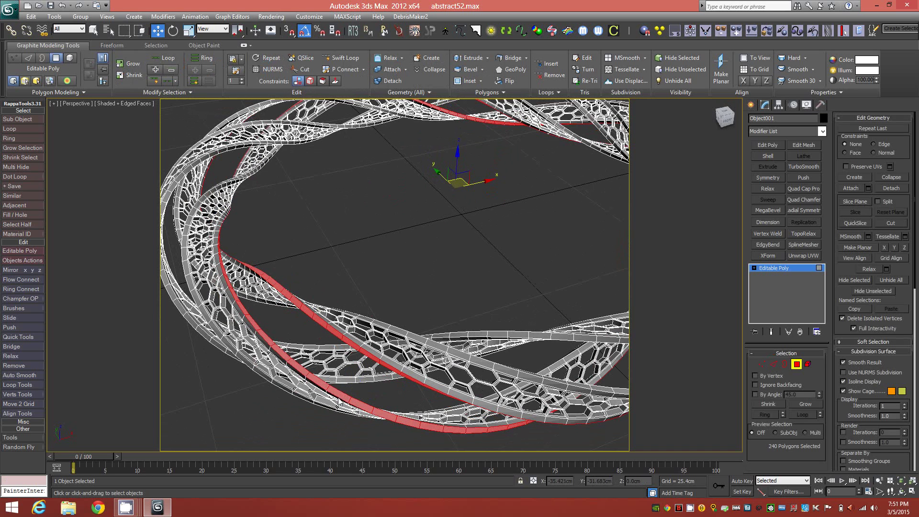
{"action": "left_click", "coordinate": [513, 60]}
Step: Select the facing polygon loops along the next pair of neighbouring border strips
{"action": "middle_click_drag", "start_coordinate": [443, 302], "coordinate": [410, 303], "text": "alt"}
{"action": "left_click", "coordinate": [426, 344]}
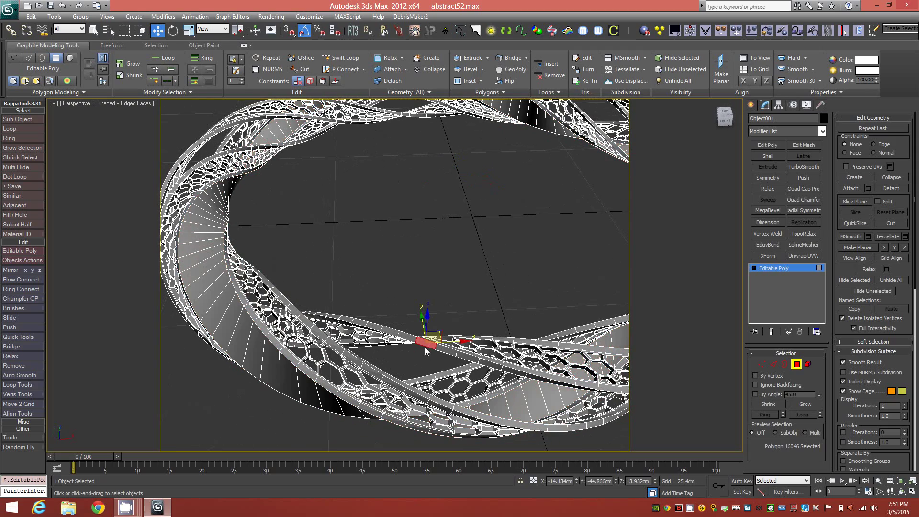
{"action": "left_click", "coordinate": [408, 342], "text": "shift"}
{"action": "key", "text": "alt"}
{"action": "left_click", "coordinate": [395, 383], "text": "ctrl"}
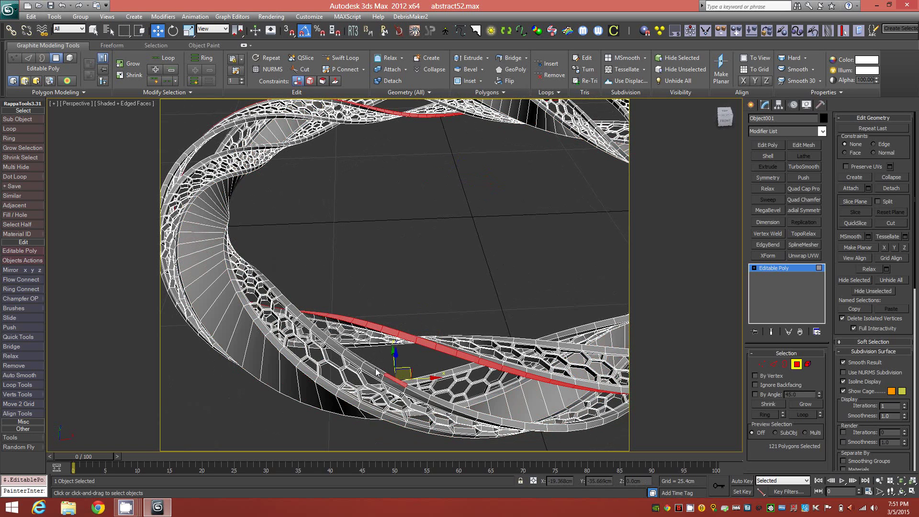
{"action": "left_click", "coordinate": [378, 373], "text": "shift"}
Step: Undo the accidental move of the single border polygon
{"action": "middle_click_drag", "start_coordinate": [415, 364], "coordinate": [383, 357], "text": "alt"}
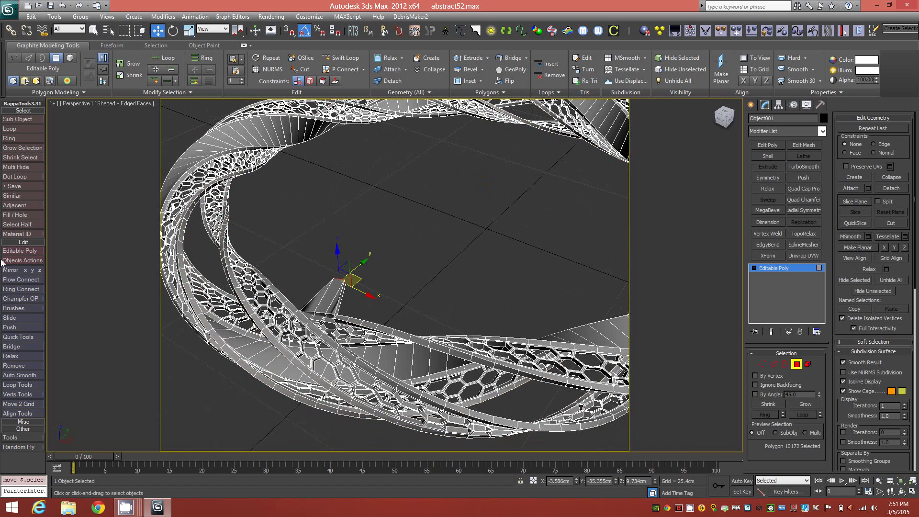
{"action": "key", "text": "ctrl+z"}
{"action": "key", "text": "alt"}
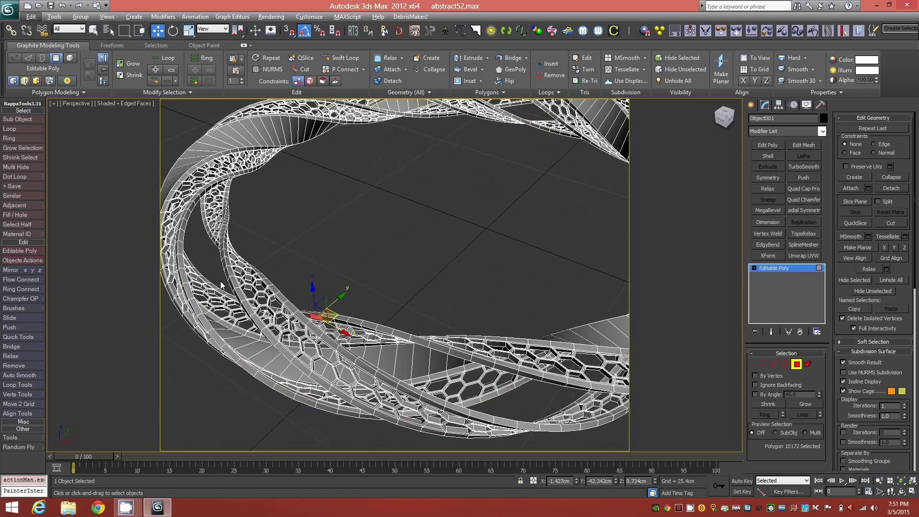
Step: Select both facing polygon loops across the next open gap between the border strips and bridge them
{"action": "middle_click_drag", "start_coordinate": [230, 296], "coordinate": [315, 307], "text": "alt"}
{"action": "scroll", "coordinate": [352, 318], "scroll_direction": "up", "scroll_amount": 3}
{"action": "left_click", "coordinate": [364, 317]}
{"action": "key", "text": "alt+l"}
{"action": "left_click", "coordinate": [298, 364], "text": "ctrl"}
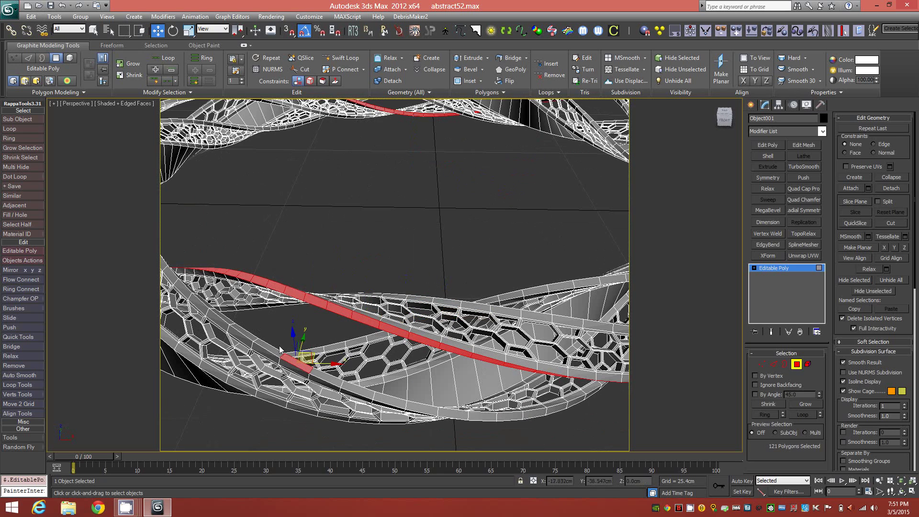
{"action": "key", "text": "alt+l"}
{"action": "middle_click_drag", "start_coordinate": [381, 344], "coordinate": [369, 343], "text": "alt"}
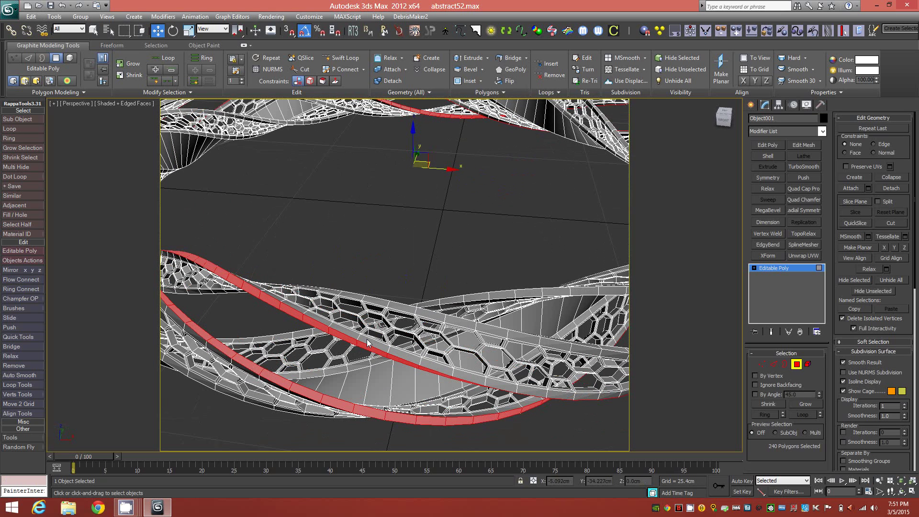
{"action": "left_click", "coordinate": [506, 60]}
Step: Bridge the two facing border loops of the last open gap to close the ring's remaining side
{"action": "middle_click_drag", "start_coordinate": [461, 317], "coordinate": [441, 316], "text": "alt"}
{"action": "left_click", "coordinate": [454, 309]}
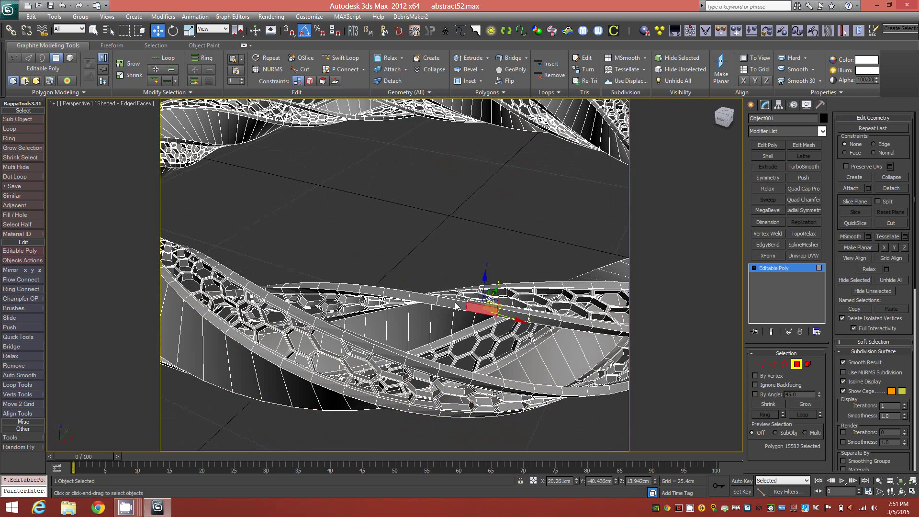
{"action": "key", "text": "alt+l"}
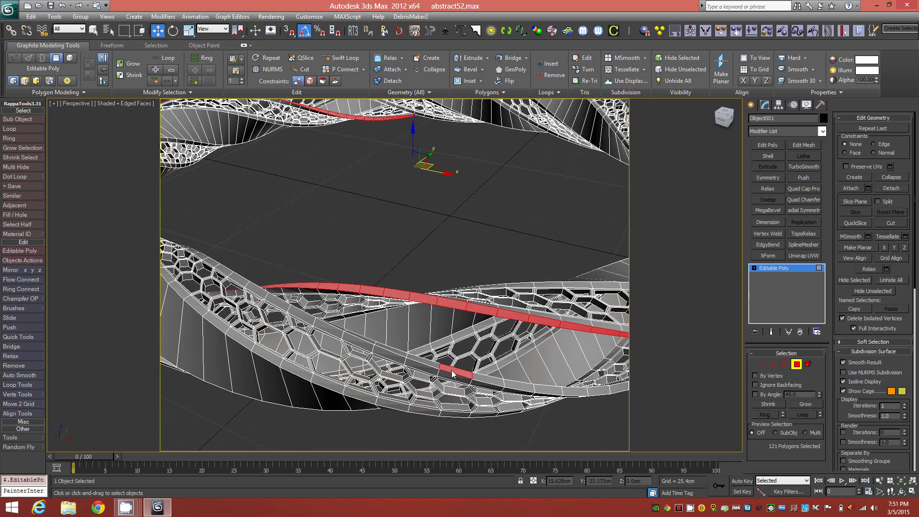
{"action": "left_click", "coordinate": [429, 368], "text": "ctrl"}
{"action": "key", "text": "alt+l"}
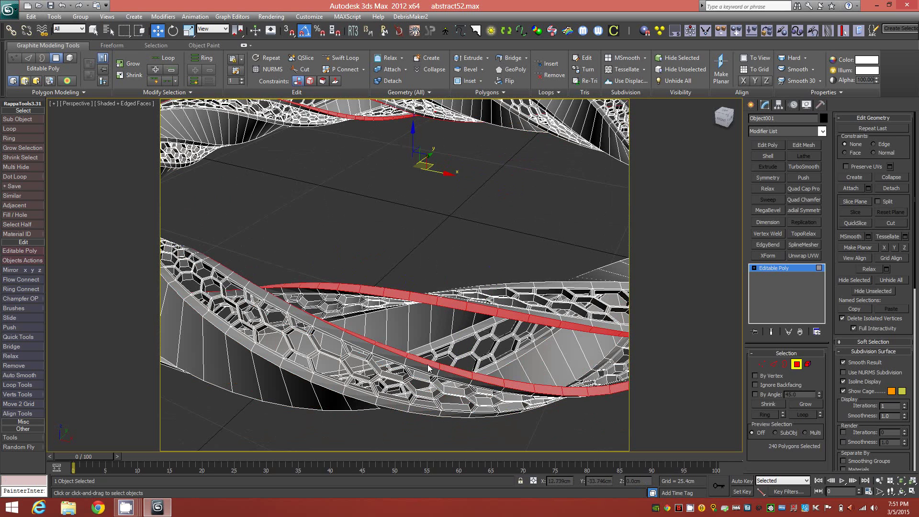
{"action": "left_click", "coordinate": [516, 59]}
Step: Clear the polygon selection, leave polygon mode and apply TurboSmooth with 2 iterations to the bridged ring
{"action": "middle_click_drag", "start_coordinate": [466, 273], "coordinate": [410, 286], "text": "alt"}
{"action": "scroll", "coordinate": [410, 261], "scroll_direction": "down", "scroll_amount": 6}
{"action": "left_click", "coordinate": [508, 357]}
{"action": "scroll", "coordinate": [378, 279], "scroll_direction": "up", "scroll_amount": 5}
{"action": "scroll", "coordinate": [377, 281], "scroll_direction": "up", "scroll_amount": 1}
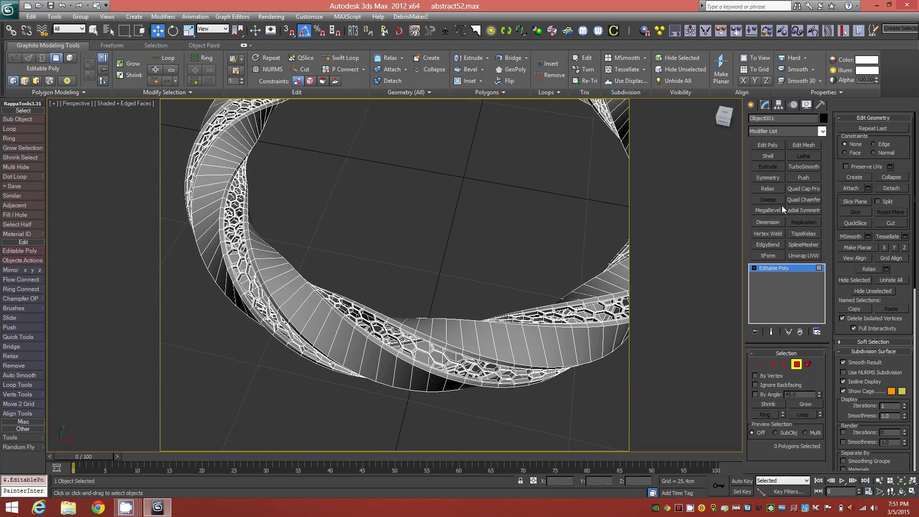
{"action": "left_click", "coordinate": [796, 365]}
{"action": "left_click", "coordinate": [801, 167]}
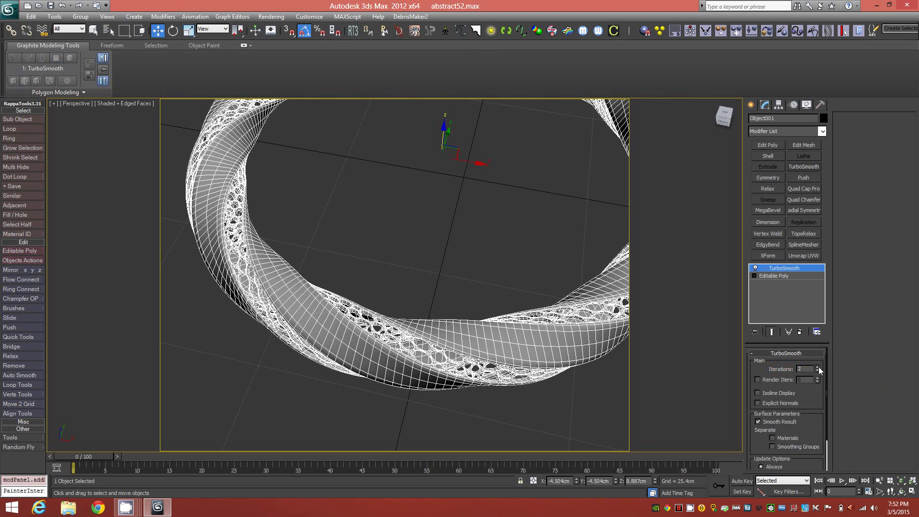
Step: Hide the edged faces in the viewport and examine the smoothed ring's shaded surface
{"action": "mouse_move", "coordinate": [426, 400]}
{"action": "middle_mouse_down", "text": "alt"}
{"action": "mouse_move", "coordinate": [378, 338]}
{"action": "mouse_move", "coordinate": [433, 294]}
{"action": "mouse_move", "coordinate": [423, 340]}
{"action": "mouse_move", "coordinate": [456, 344]}
{"action": "middle_mouse_up", "text": "alt"}
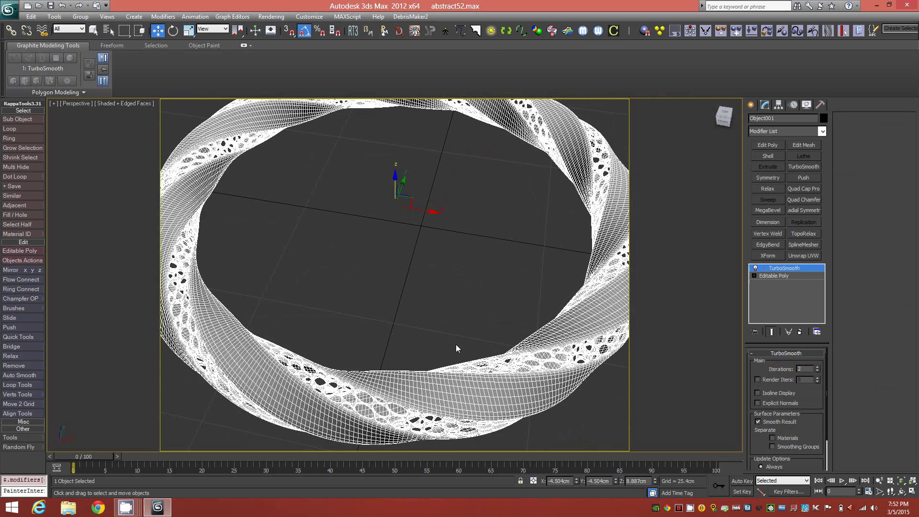
{"action": "key", "text": "F4"}
{"action": "middle_click_drag", "start_coordinate": [336, 344], "coordinate": [386, 268], "text": "alt"}
{"action": "scroll", "coordinate": [414, 300], "scroll_direction": "down", "scroll_amount": 2}
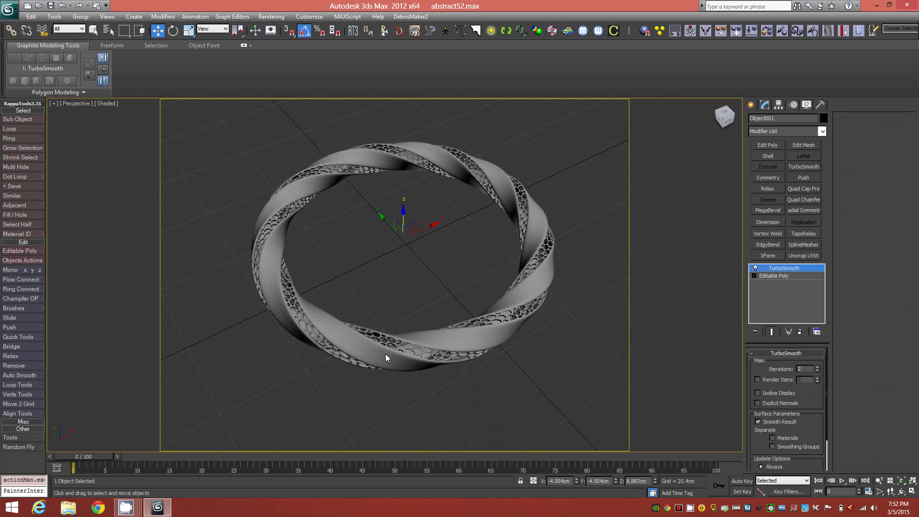
{"action": "scroll", "coordinate": [386, 354], "scroll_direction": "up", "scroll_amount": 5}
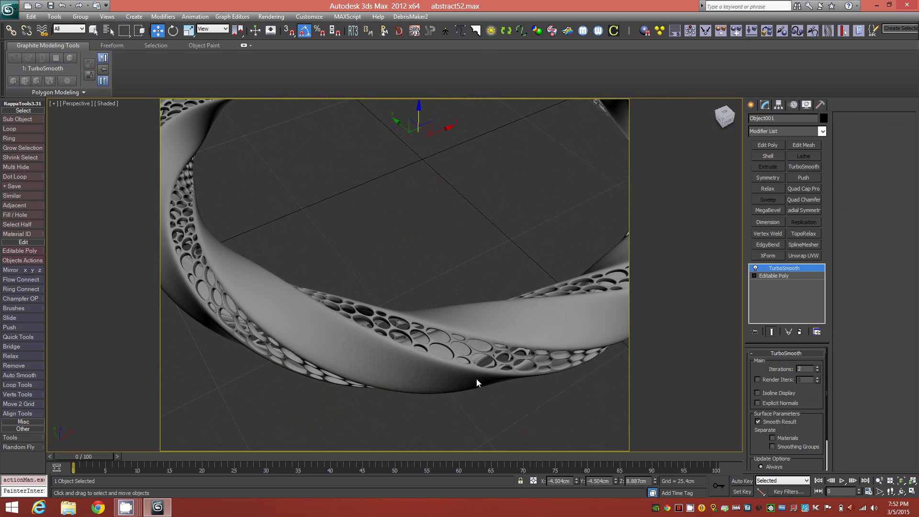
Step: Undo the last TurboSmooth iteration change and disable TurboSmooth to examine the unsmoothed ring
{"action": "key", "text": "ctrl+z"}
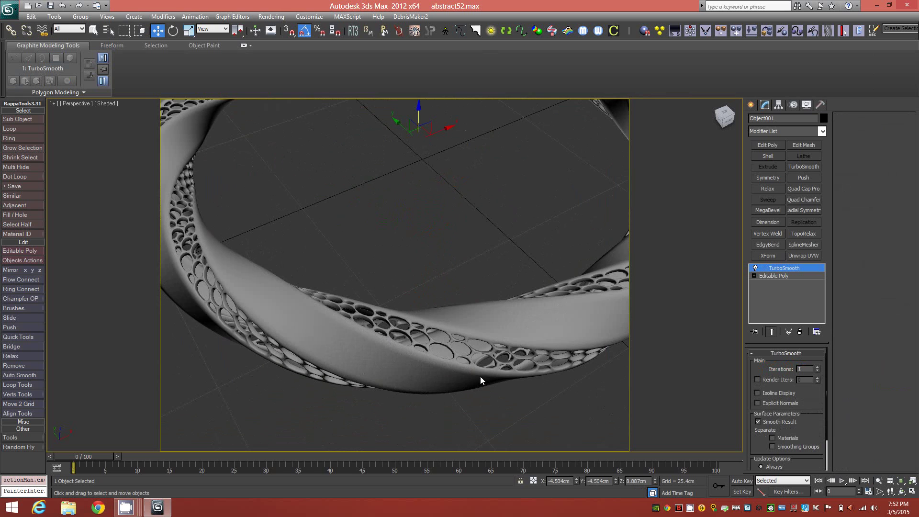
{"action": "left_click", "coordinate": [754, 269]}
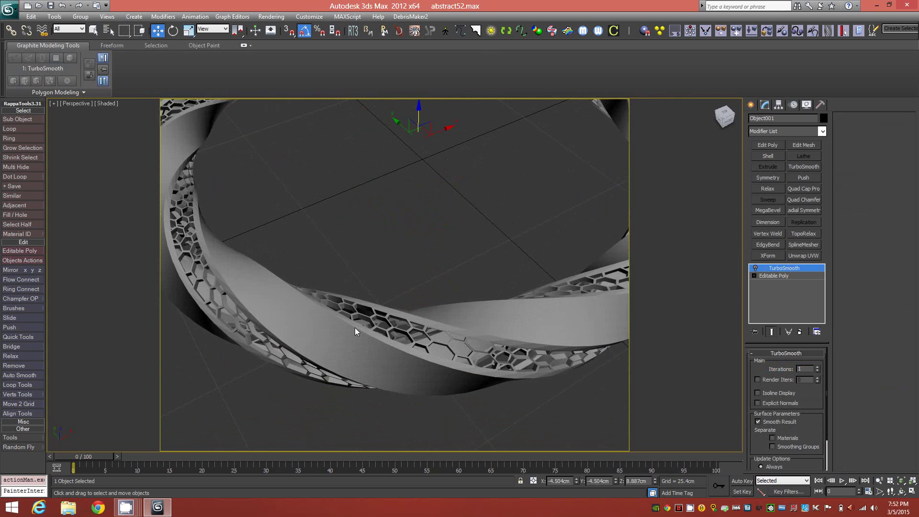
{"action": "middle_click_drag", "start_coordinate": [420, 362], "coordinate": [326, 343], "text": "alt"}
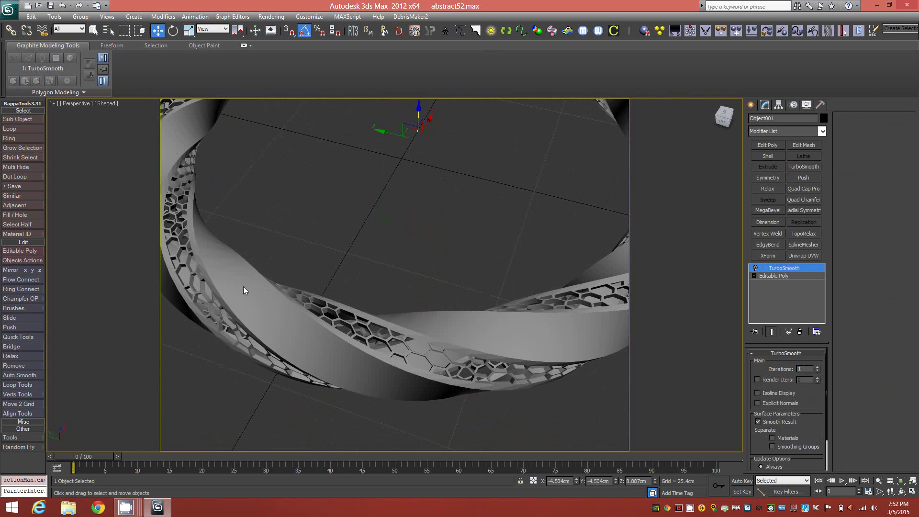
{"action": "key", "text": "alt"}
{"action": "middle_click_drag", "start_coordinate": [424, 415], "coordinate": [477, 336], "text": "alt"}
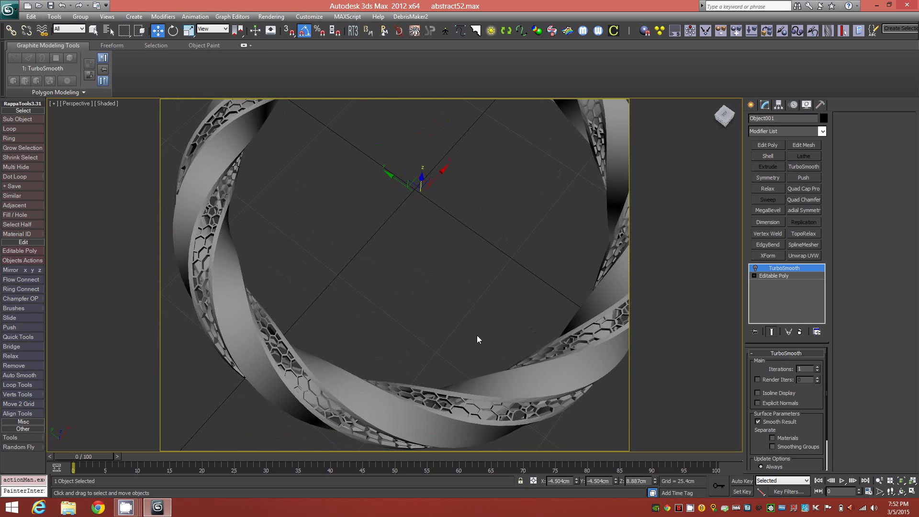
Step: Toggle TurboSmooth on and off to compare the hive bands up close with and without smoothing, leaving it on
{"action": "left_click", "coordinate": [756, 268]}
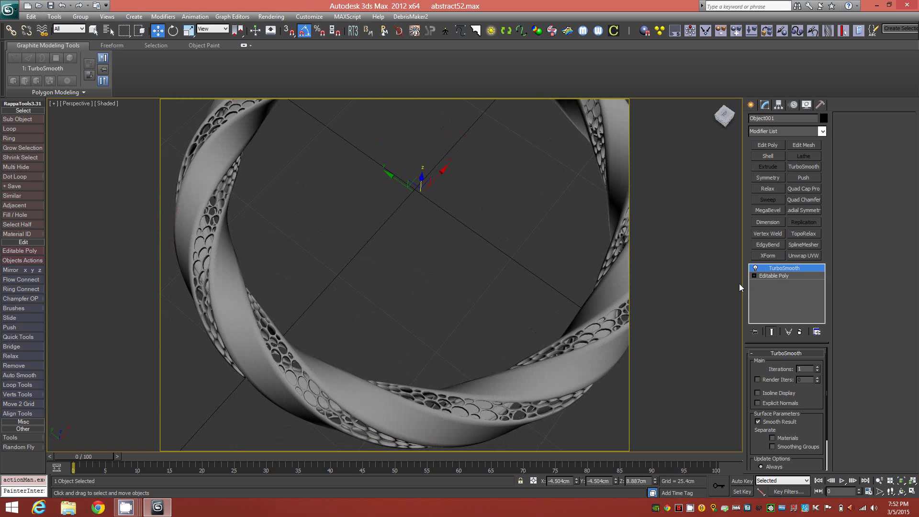
{"action": "left_click", "coordinate": [756, 268]}
{"action": "middle_click_drag", "start_coordinate": [525, 366], "coordinate": [347, 352], "text": "alt"}
{"action": "scroll", "coordinate": [347, 351], "scroll_direction": "up", "scroll_amount": 3}
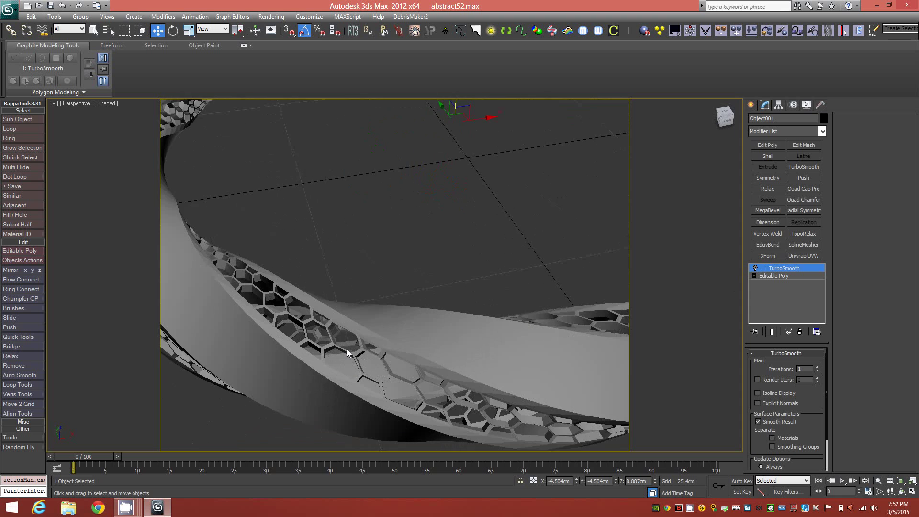
{"action": "scroll", "coordinate": [347, 347], "scroll_direction": "up", "scroll_amount": 4}
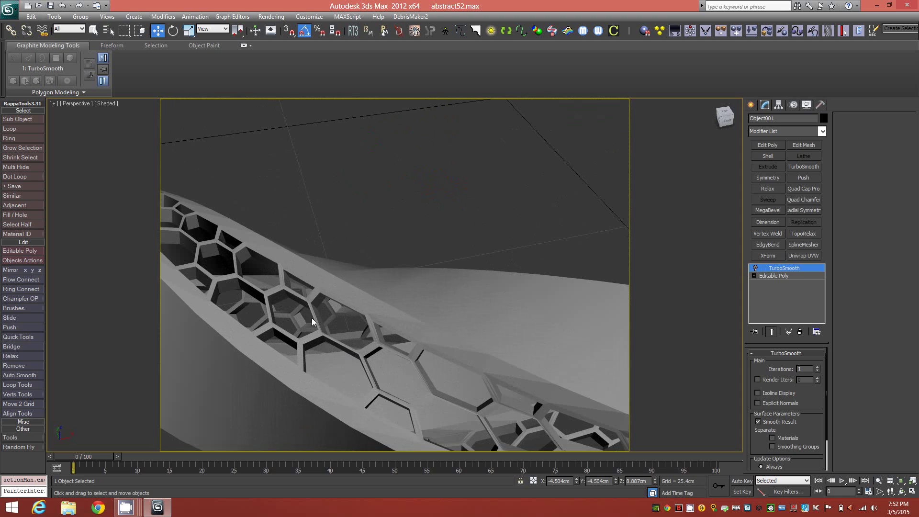
{"action": "middle_click_drag", "start_coordinate": [240, 312], "coordinate": [318, 278], "text": "alt"}
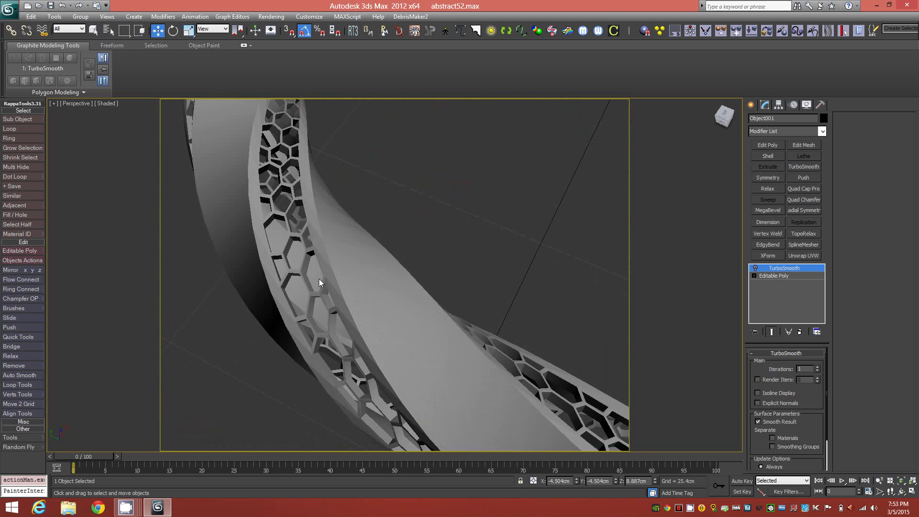
{"action": "left_click", "coordinate": [756, 269]}
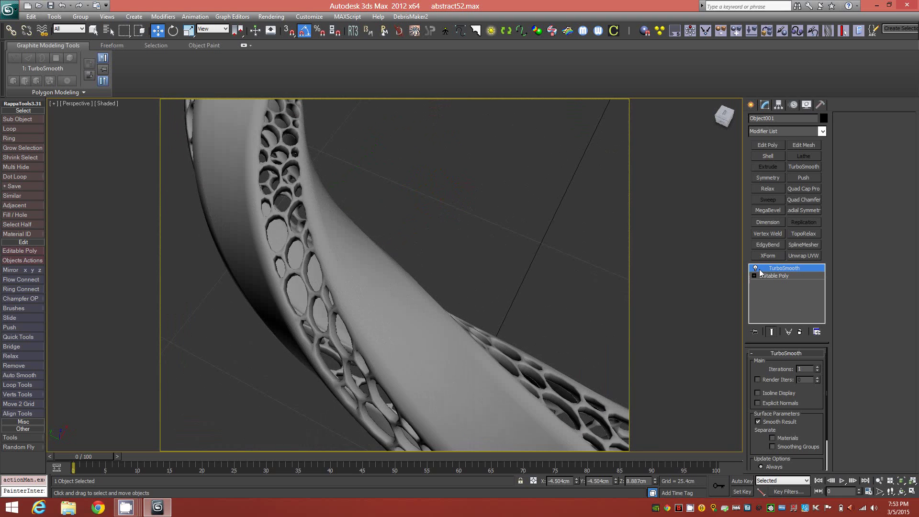
Step: Set TurboSmooth to 2 iterations and inspect the rounded hive holes up close
{"action": "left_click", "coordinate": [817, 367]}
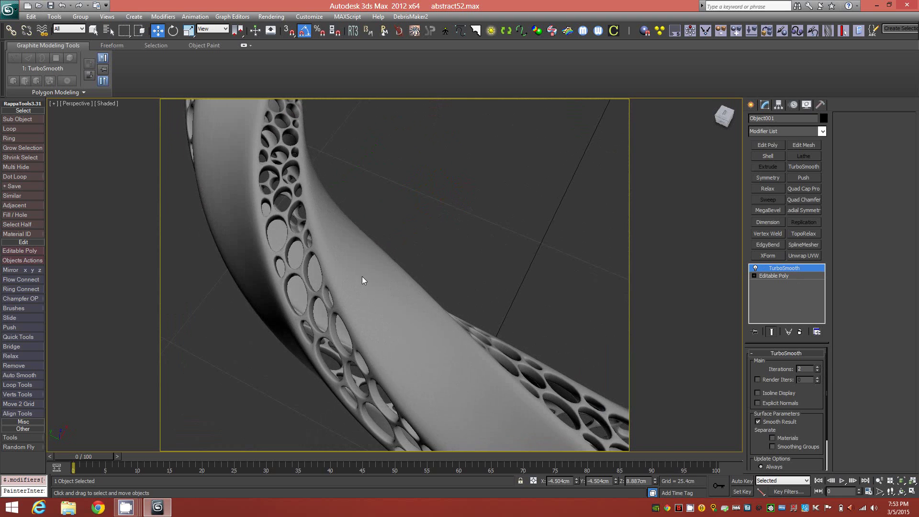
{"action": "middle_click_drag", "start_coordinate": [362, 277], "coordinate": [311, 225], "text": "alt"}
{"action": "middle_click_drag", "start_coordinate": [501, 361], "coordinate": [326, 276], "text": "alt"}
{"action": "middle_click_drag", "start_coordinate": [567, 353], "coordinate": [601, 287], "text": "alt"}
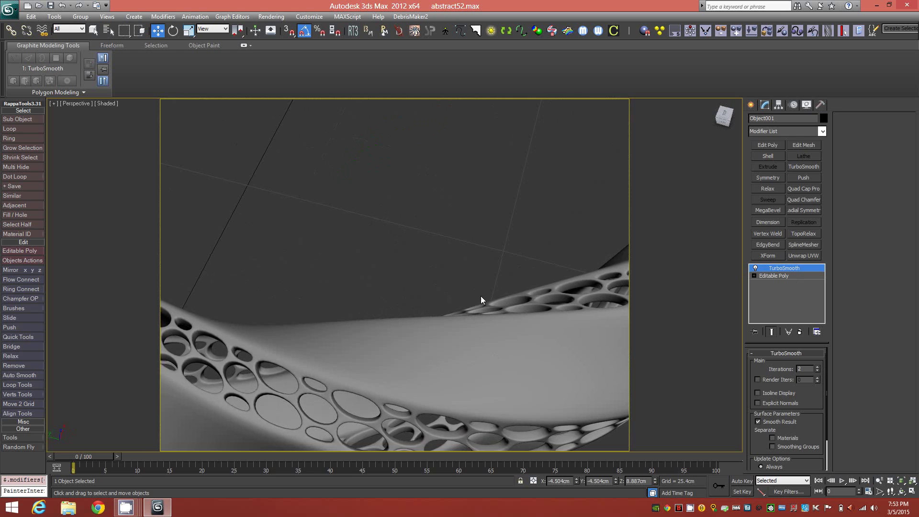
Step: Examine the whole smoothed ring, with its solid and perforated bands, from several angles and distances
{"action": "scroll", "coordinate": [480, 296], "scroll_direction": "down", "scroll_amount": 10}
{"action": "middle_click_drag", "start_coordinate": [416, 271], "coordinate": [527, 317], "text": "alt"}
{"action": "middle_click_drag", "start_coordinate": [419, 306], "coordinate": [533, 335], "text": "alt"}
{"action": "mouse_move", "coordinate": [525, 367]}
{"action": "middle_mouse_down", "text": "alt"}
{"action": "mouse_move", "coordinate": [523, 394]}
{"action": "mouse_move", "coordinate": [526, 357]}
{"action": "middle_mouse_up", "text": "alt"}
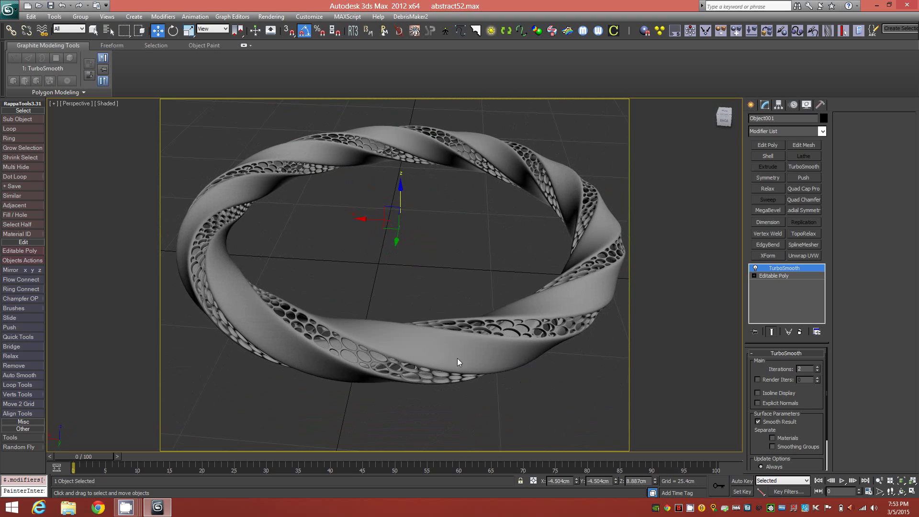
{"action": "scroll", "coordinate": [458, 358], "scroll_direction": "up", "scroll_amount": 4}
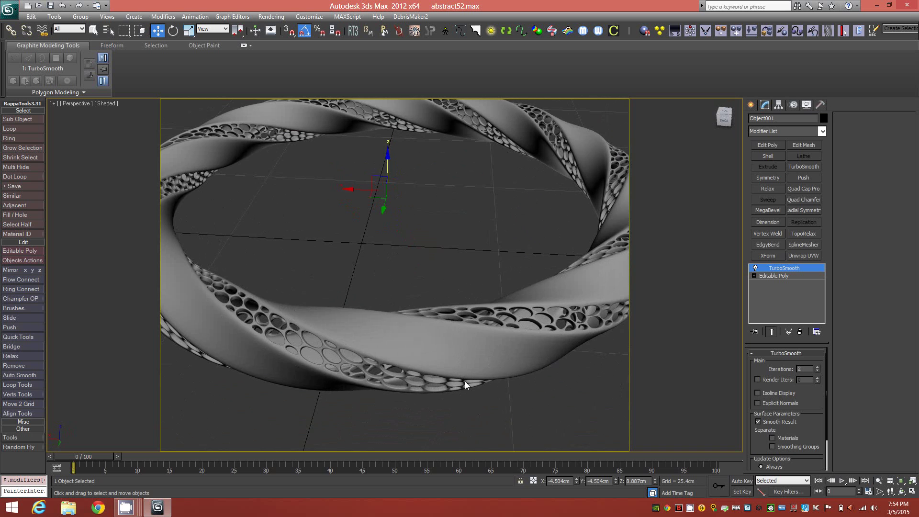
{"action": "middle_click_drag", "start_coordinate": [443, 372], "coordinate": [420, 361]}
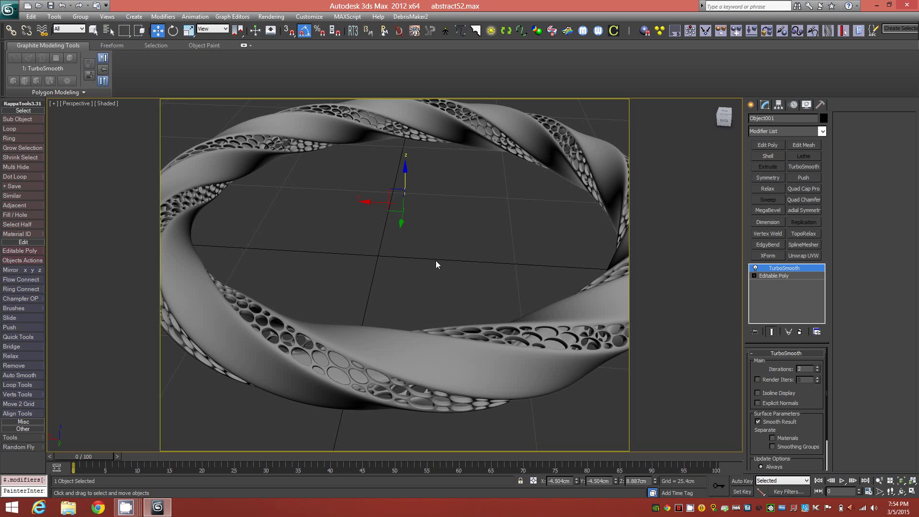
{"action": "middle_click_drag", "start_coordinate": [383, 360], "coordinate": [441, 356], "text": "alt"}
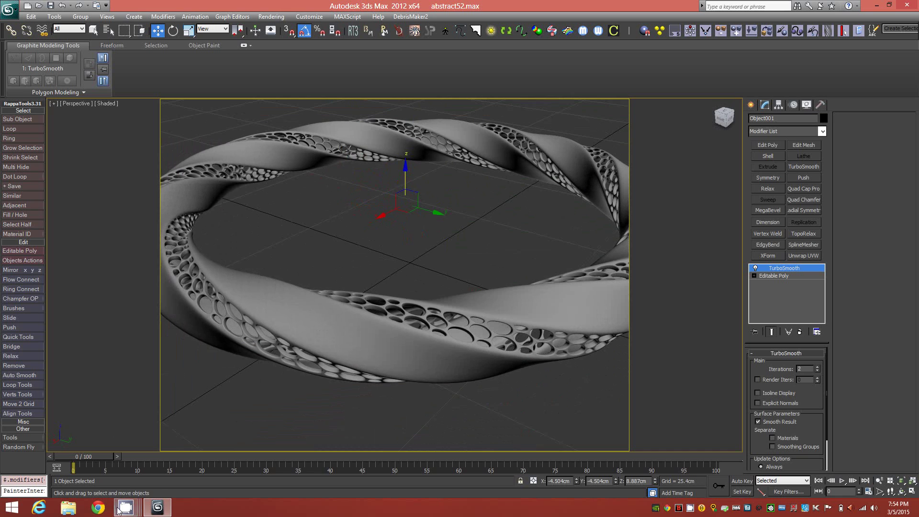
{"action": "mouse_move", "coordinate": [125, 506]}
{"action": "left_click", "coordinate": [95, 470]}
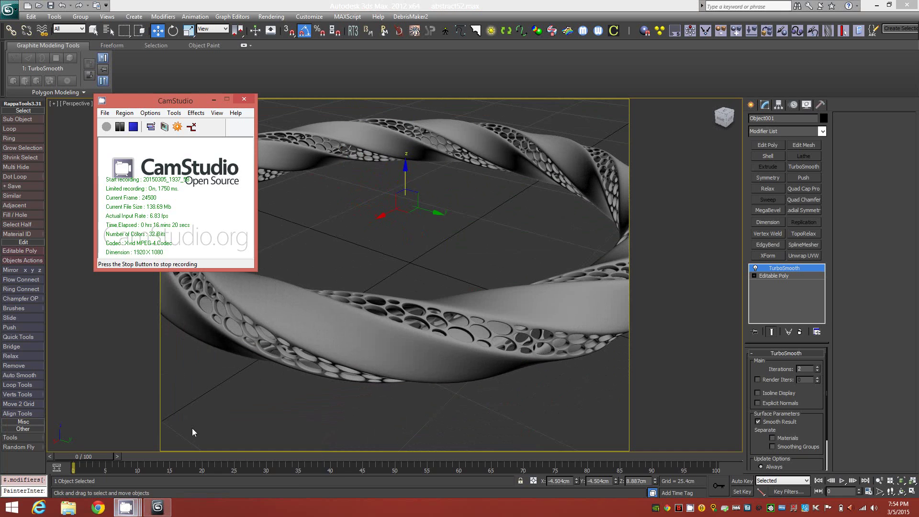